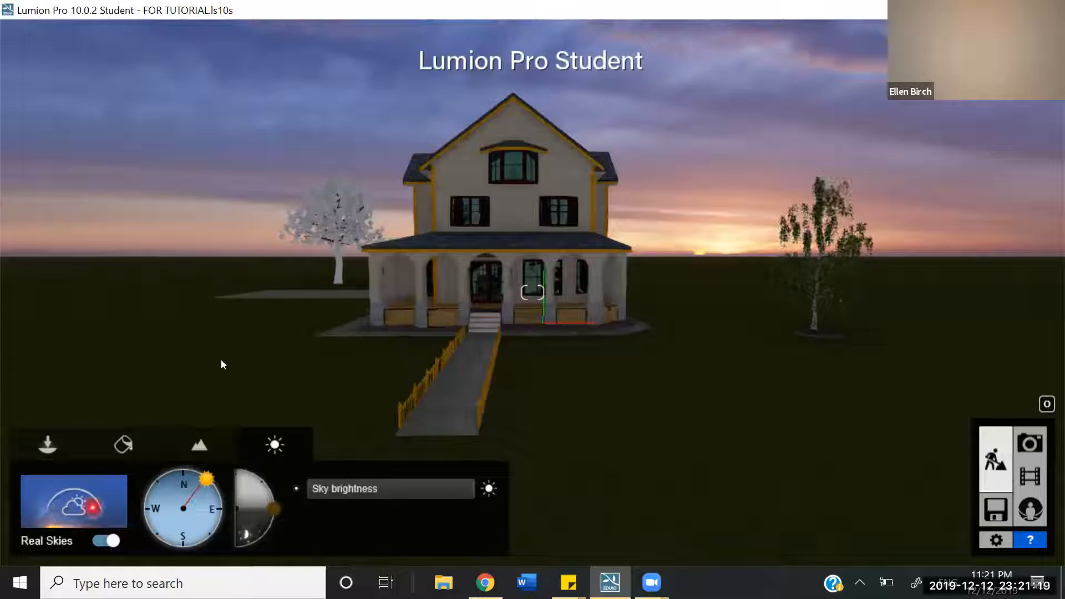
left_click(536, 353)
left_click(356, 381)
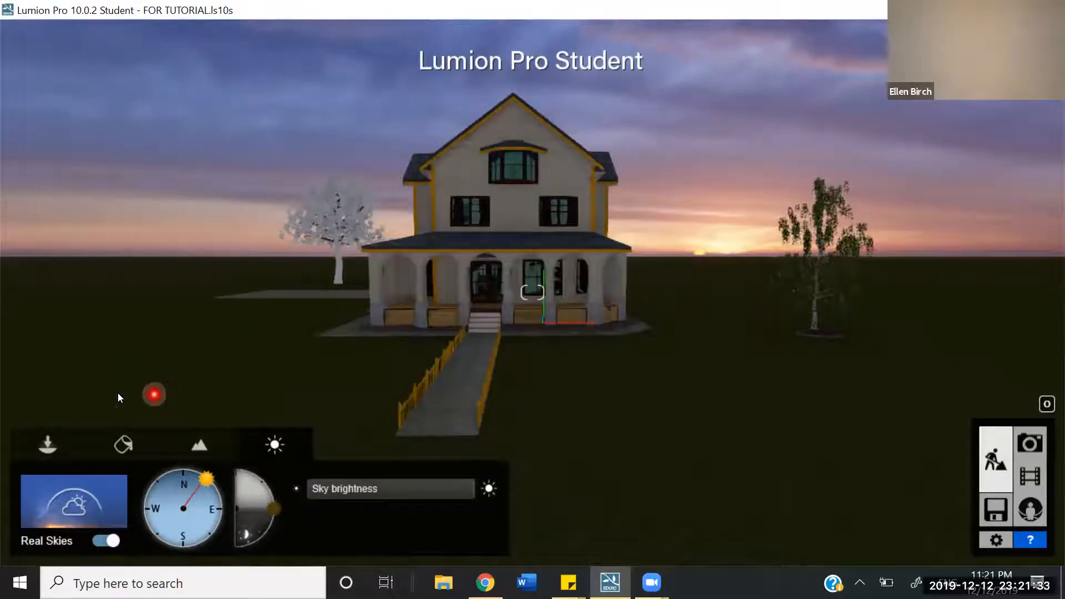
Open the library of light objects and choose the second spotlight, Lamp02, for placement
left_click(49, 448)
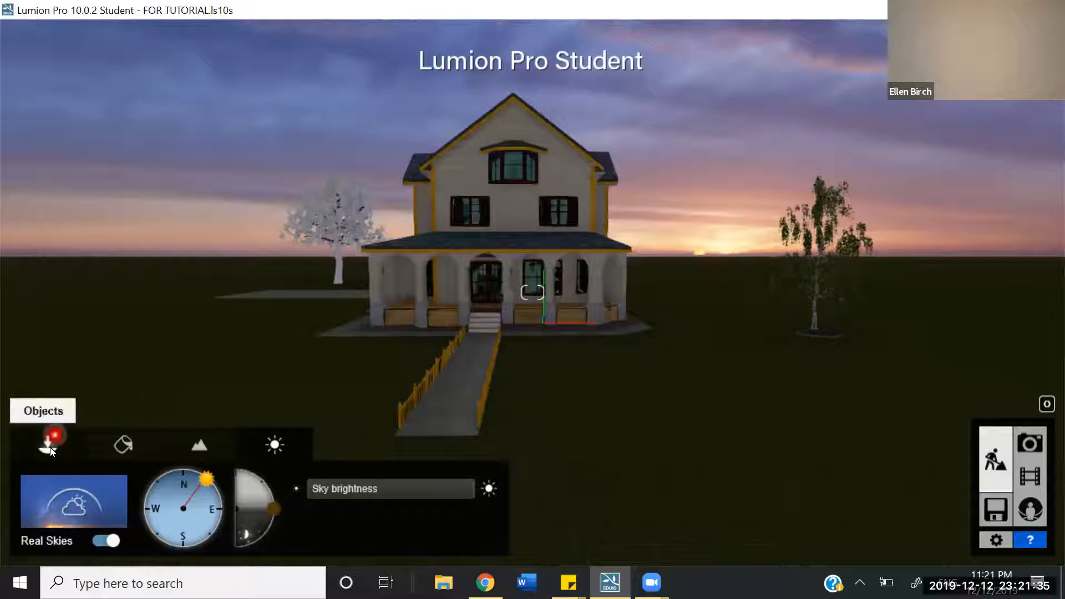
left_click(50, 448)
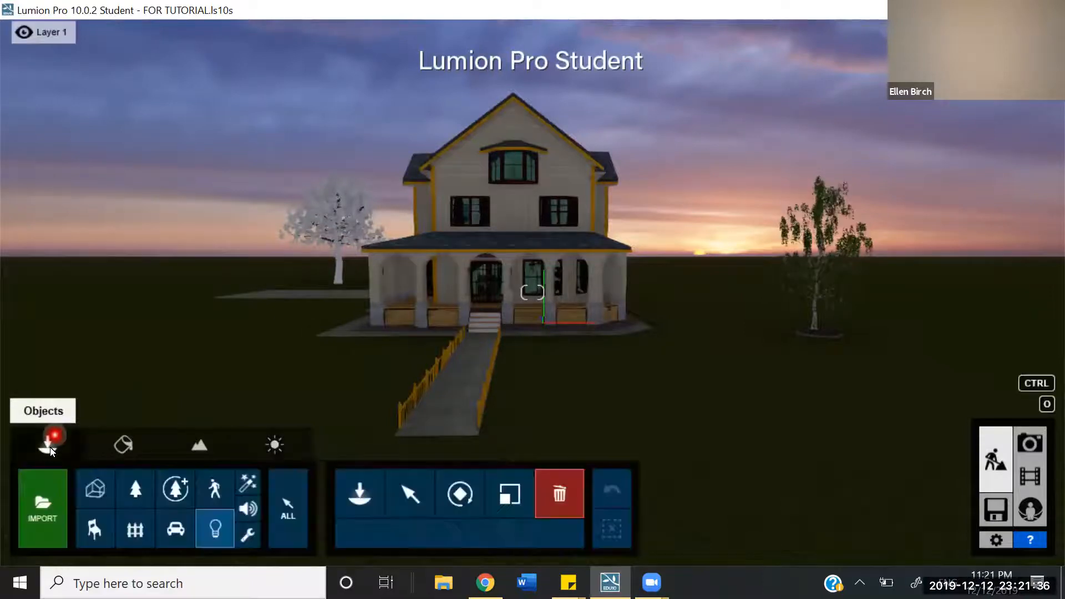
left_click(220, 539)
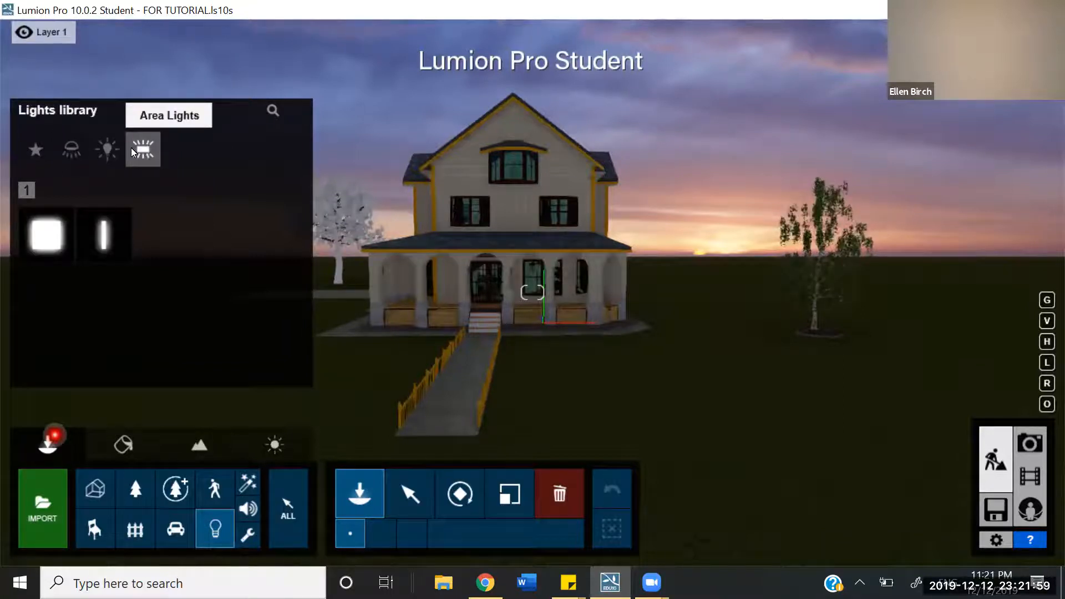
left_click(80, 149)
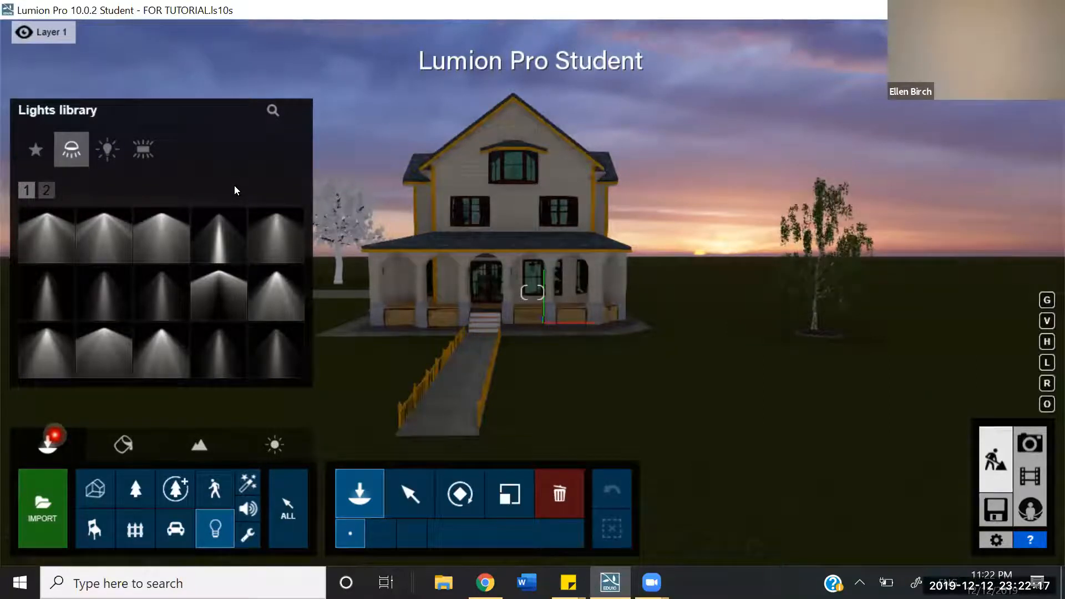
left_click(116, 216)
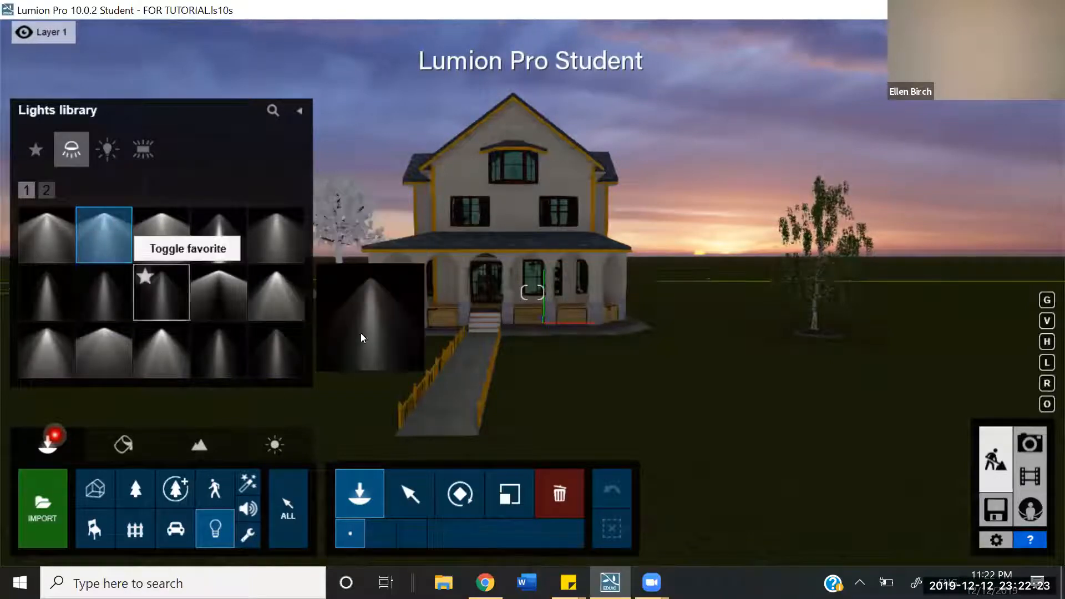
Place the chosen spotlight inside the chandelier on the living room ceiling, in front of the bay windows
left_click(511, 326)
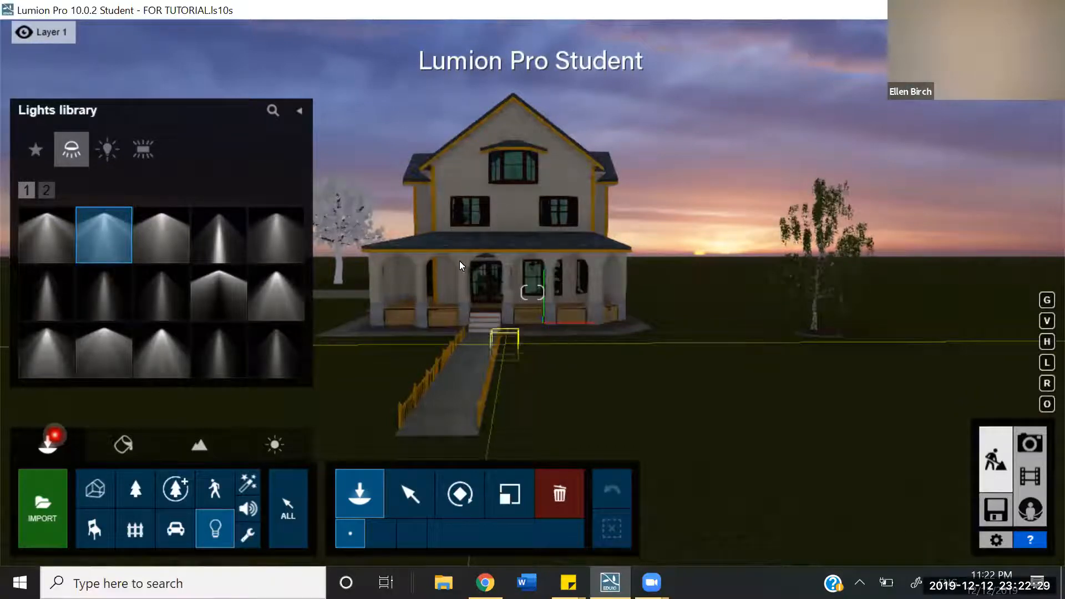
left_click(447, 251)
key("w")
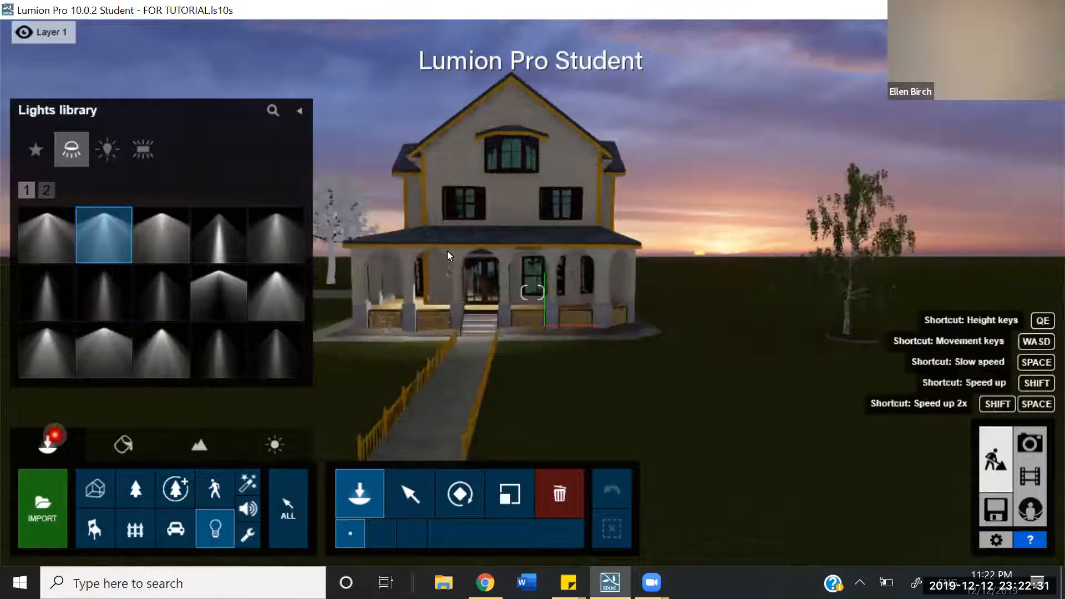
key("w")
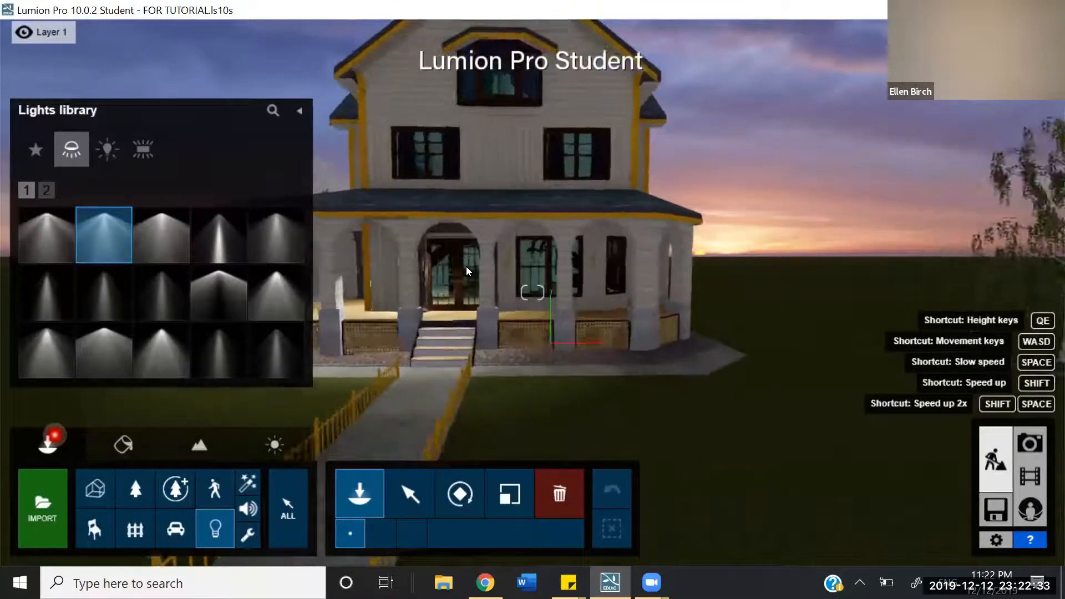
key("w")
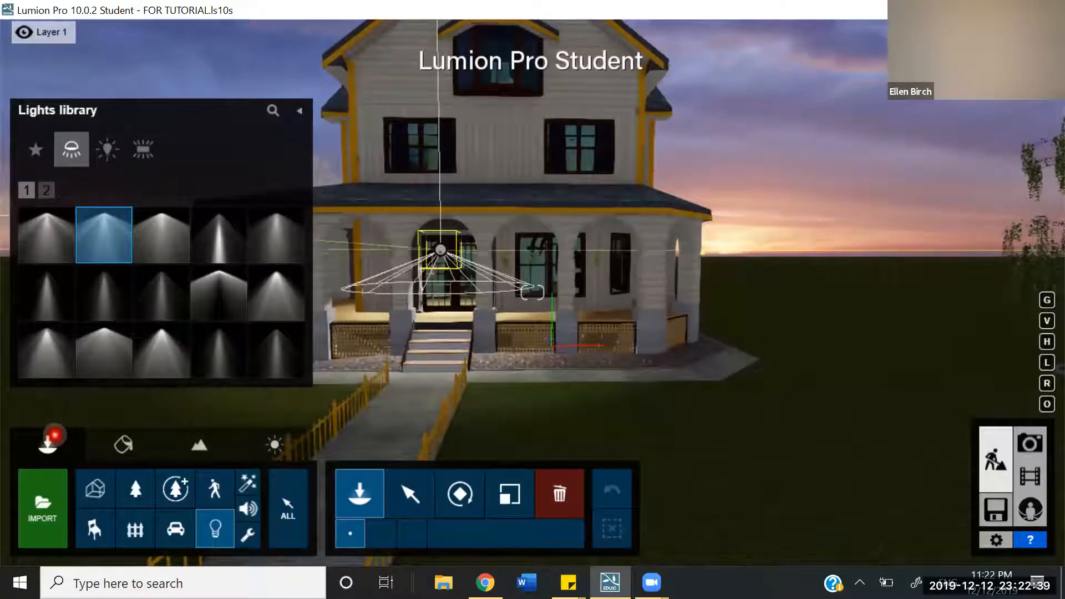
key("a")
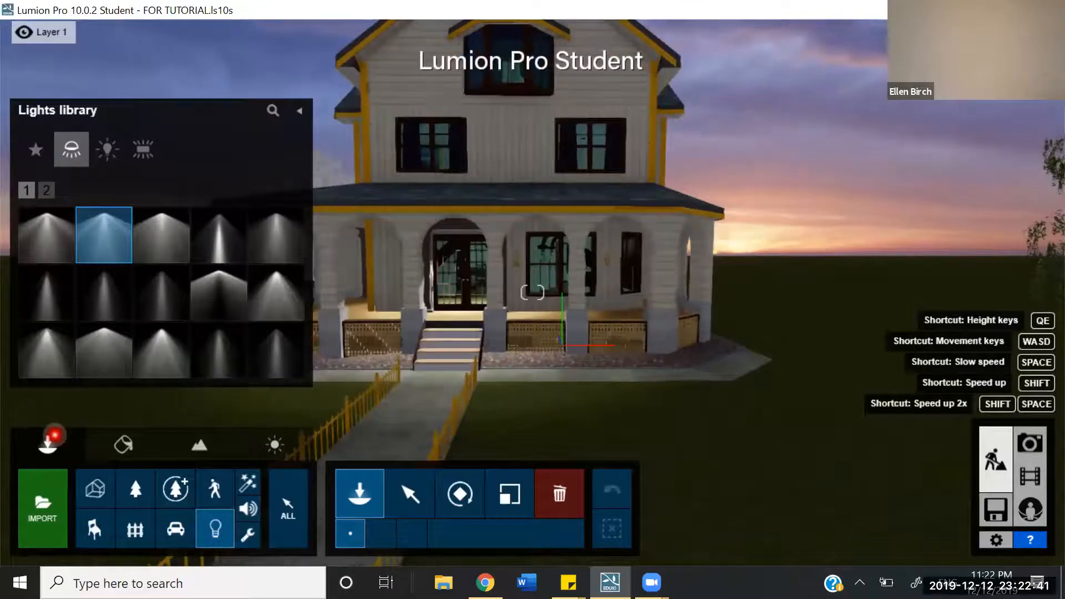
key("w")
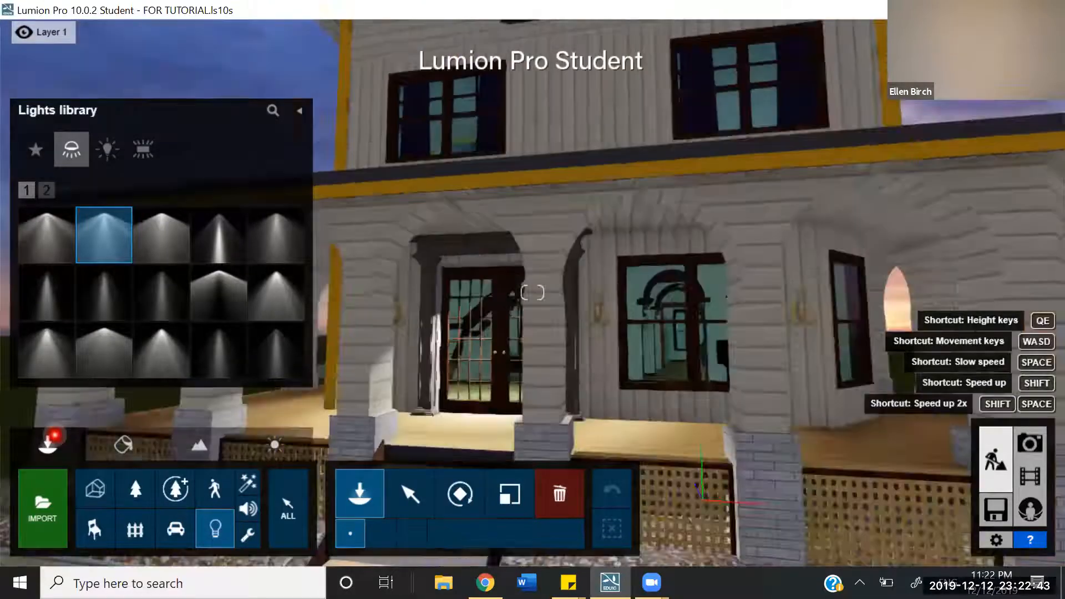
key("w")
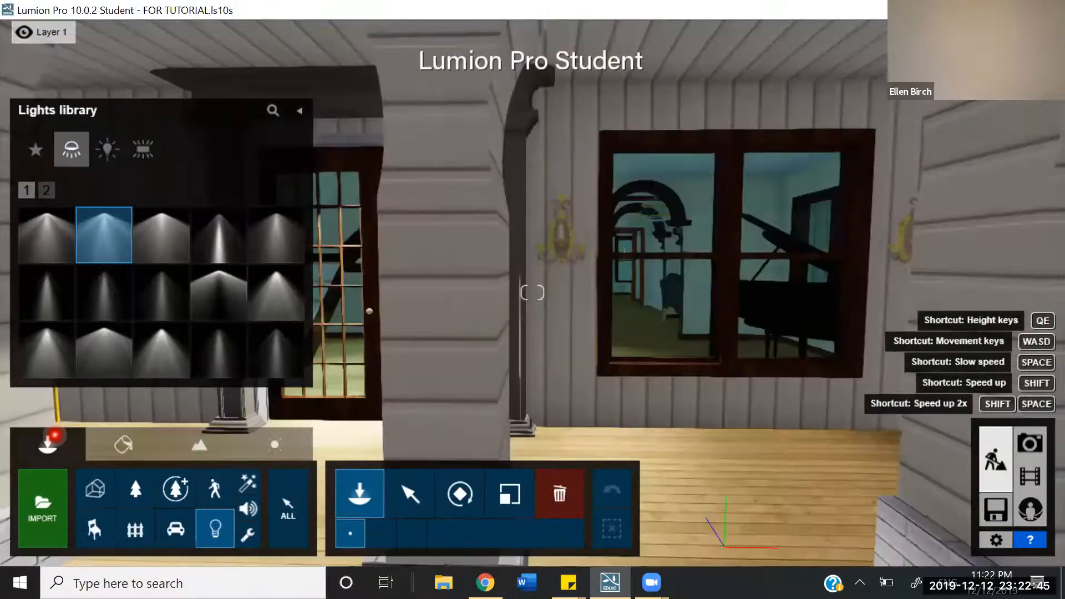
key("w")
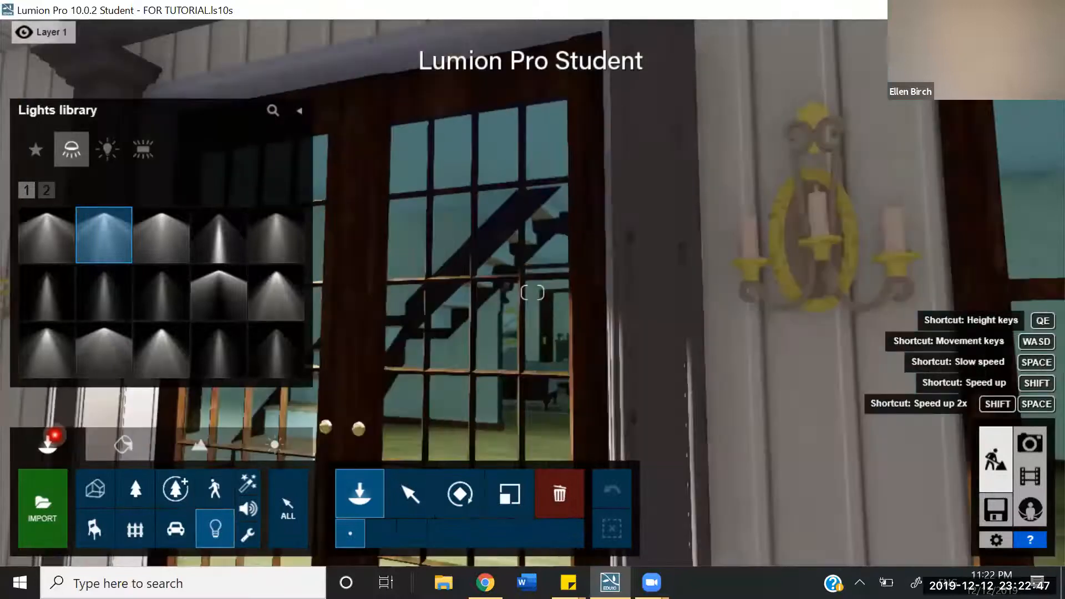
key("w")
key("w")
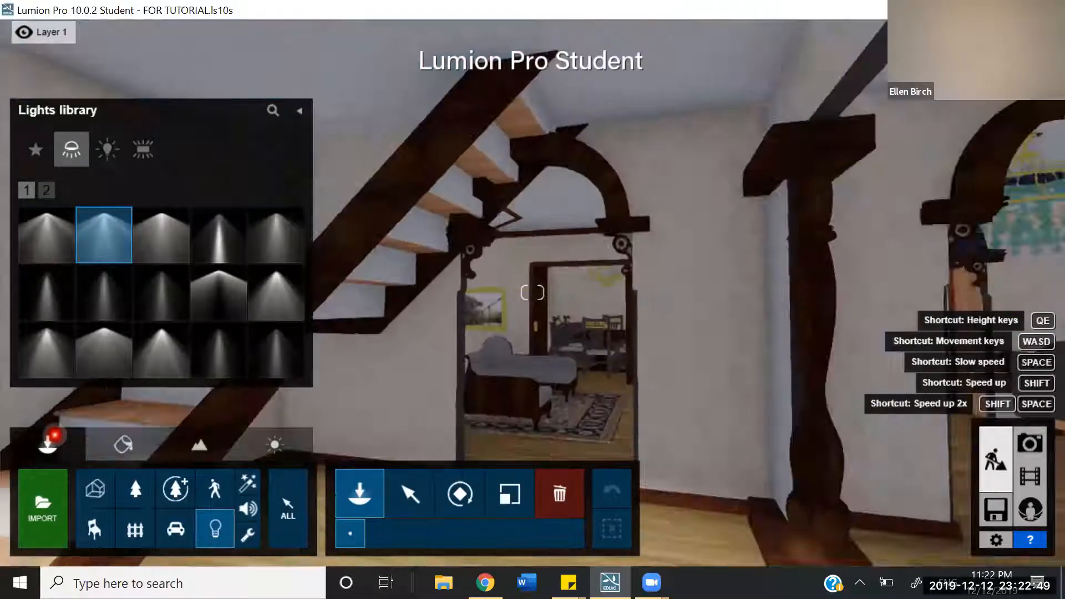
key("w")
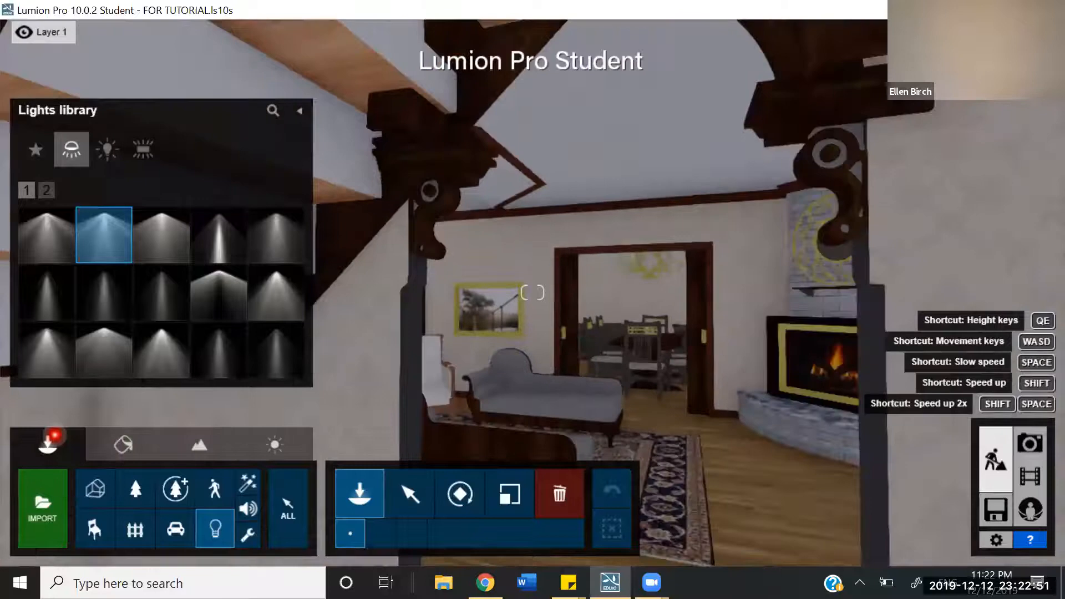
key("w")
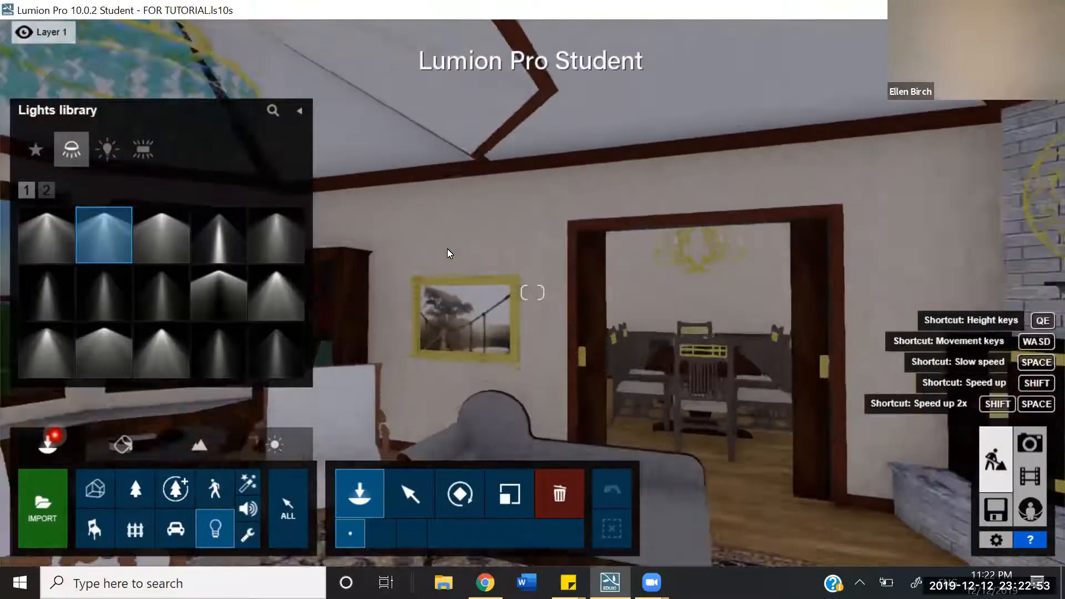
key("w")
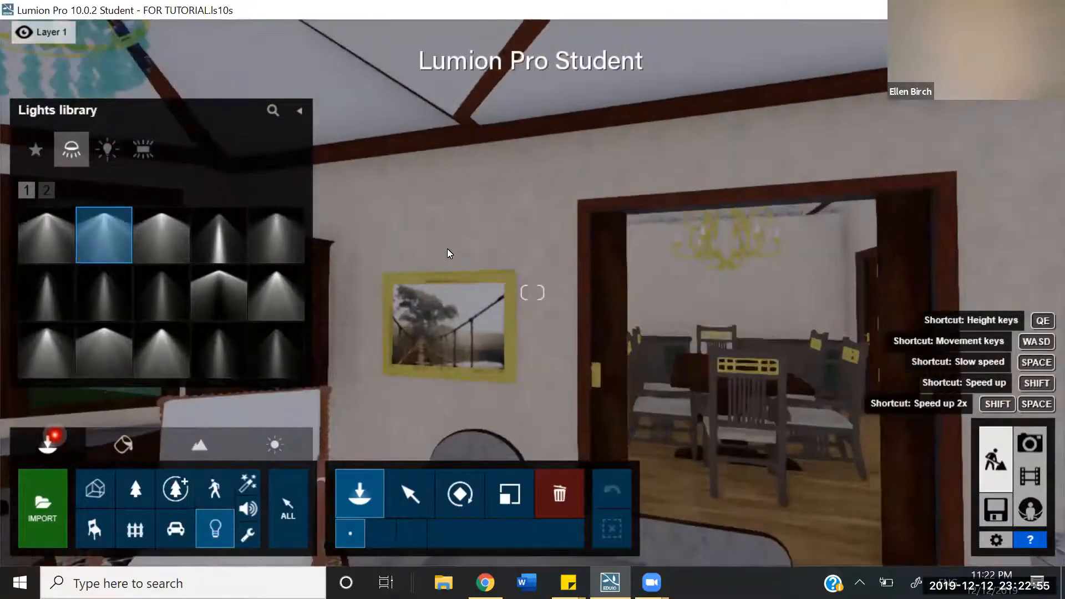
key("s")
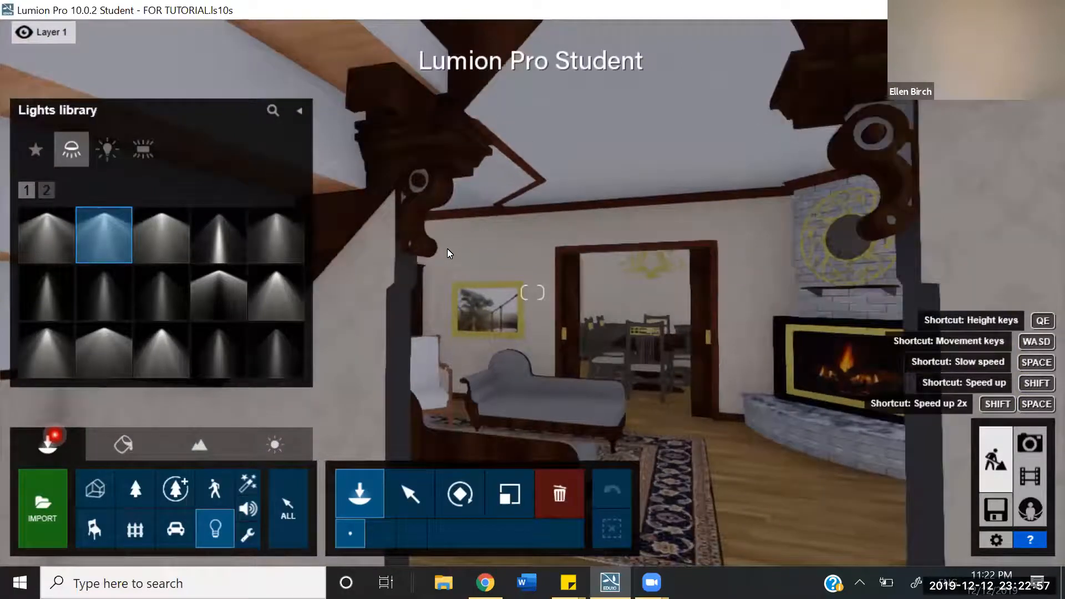
key("w")
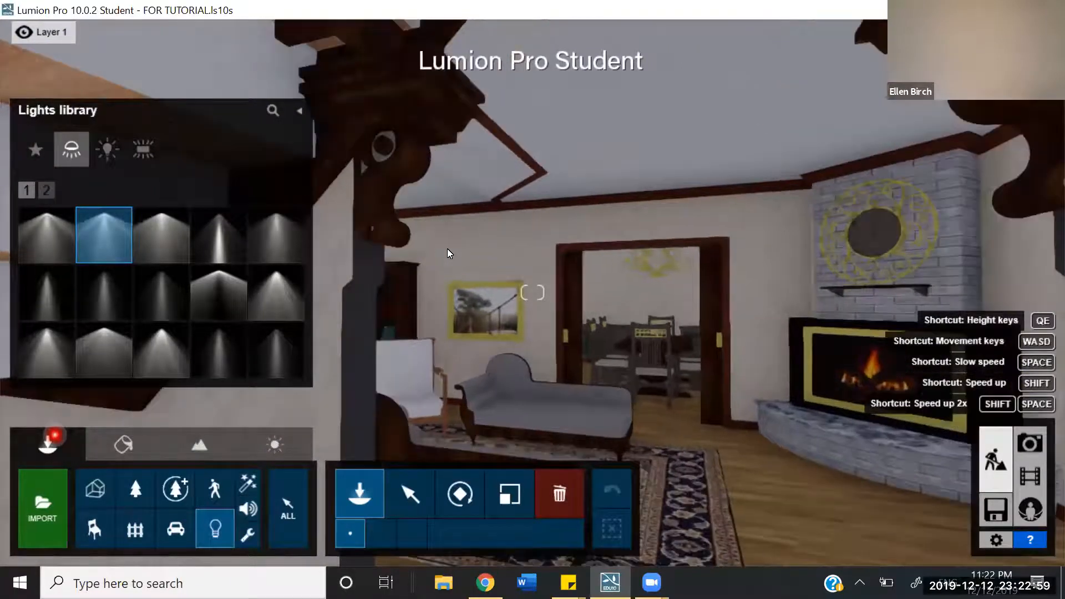
key("w")
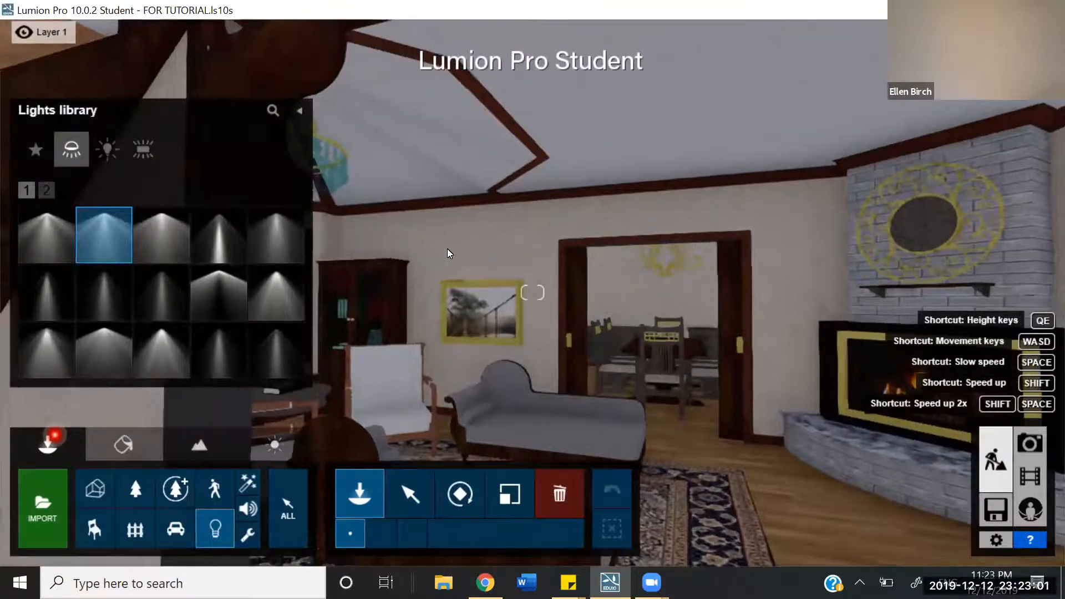
key("w")
key("w")
right_click_drag(532, 293, 349, 239)
mouse_move(466, 247)
right_mouse_down()
mouse_move(430, 248)
mouse_move(449, 255)
right_mouse_up()
left_click(493, 204)
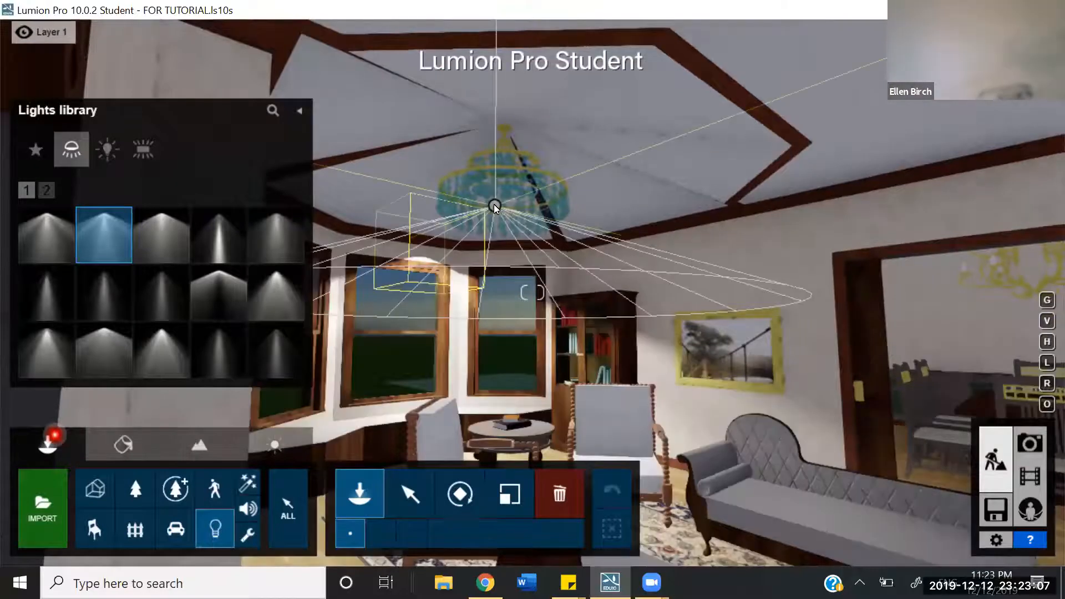
left_click_drag(497, 191, 501, 162)
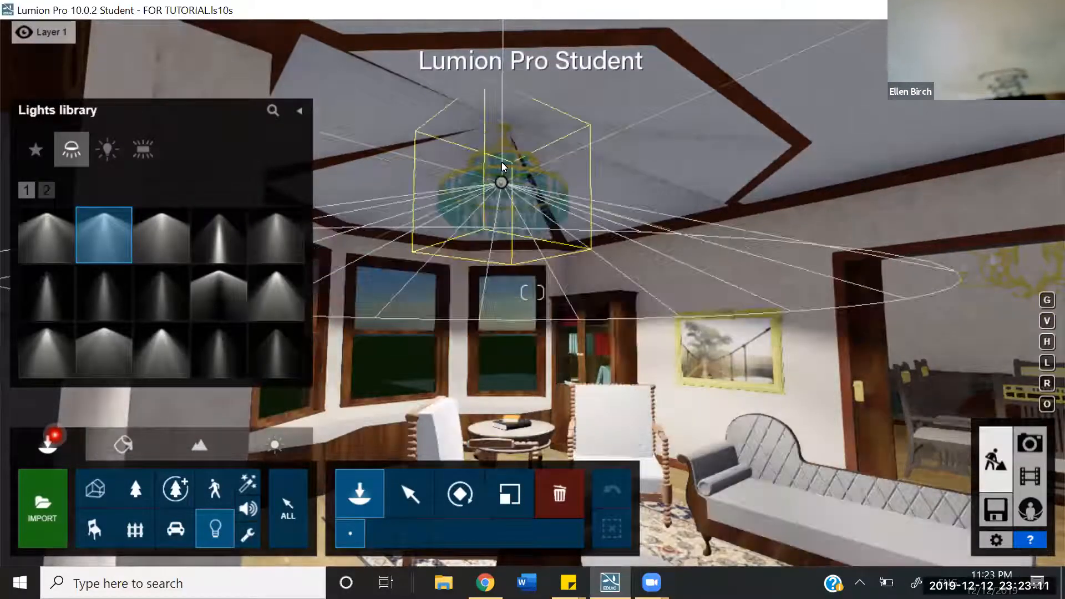
left_click_drag(499, 170, 503, 162)
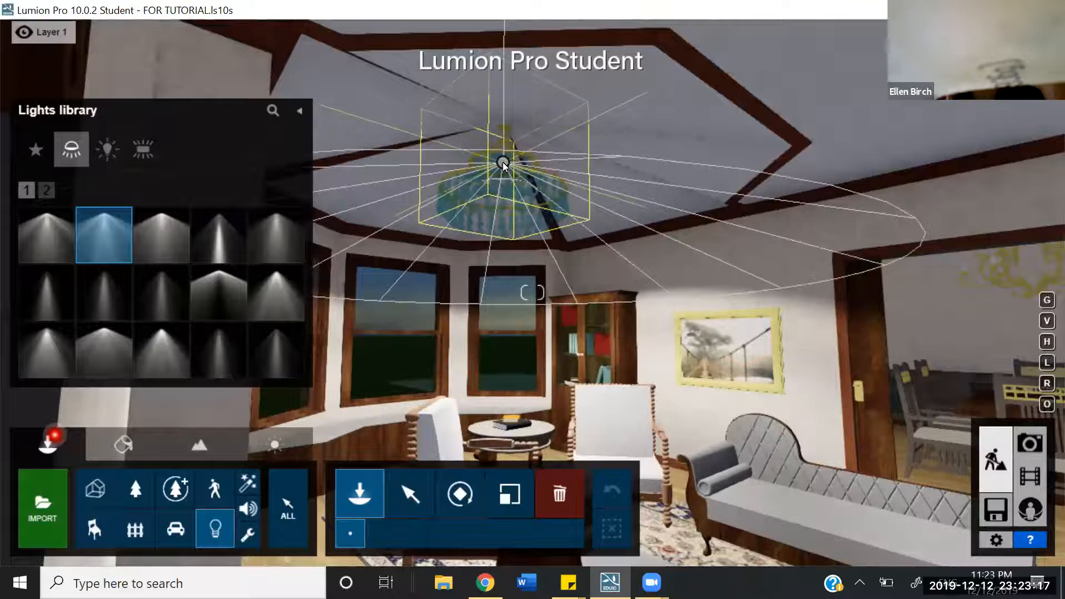
left_click(502, 162)
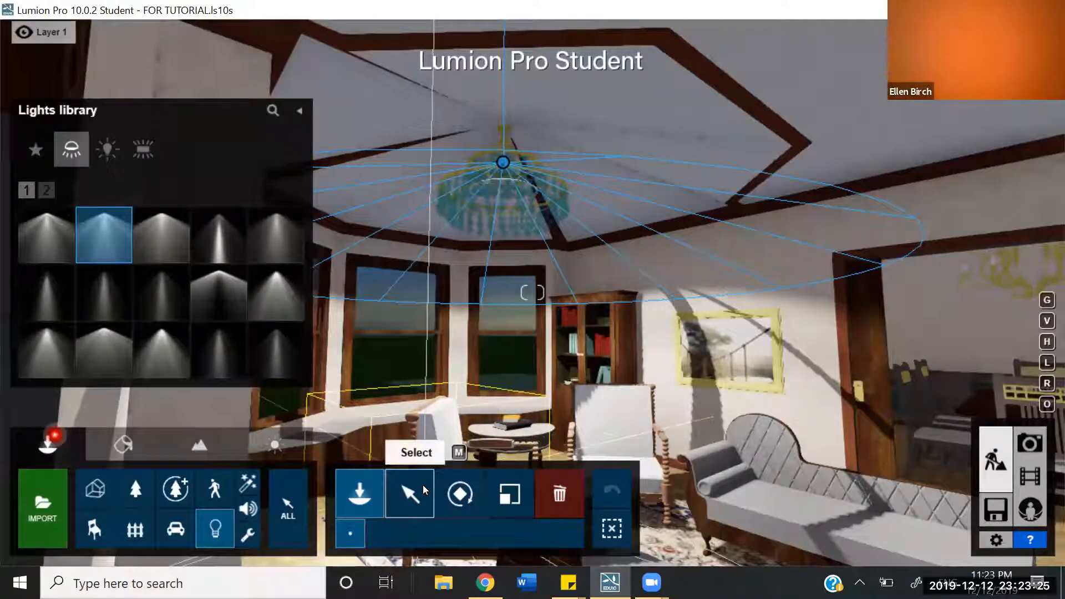
Select the chandelier's spotlight and lower its brightness slightly
key("m")
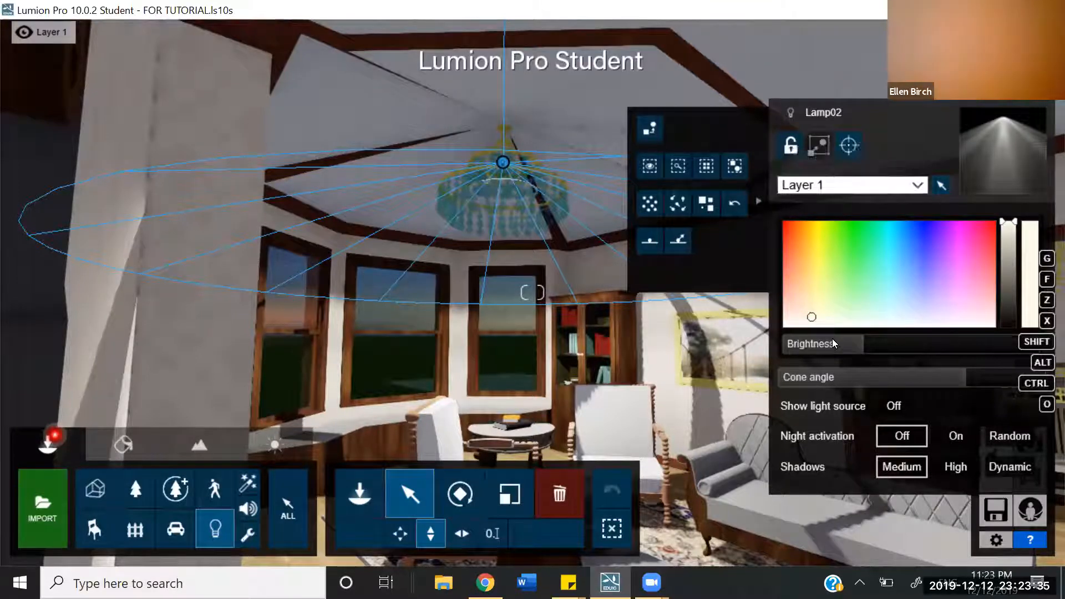
mouse_move(853, 345)
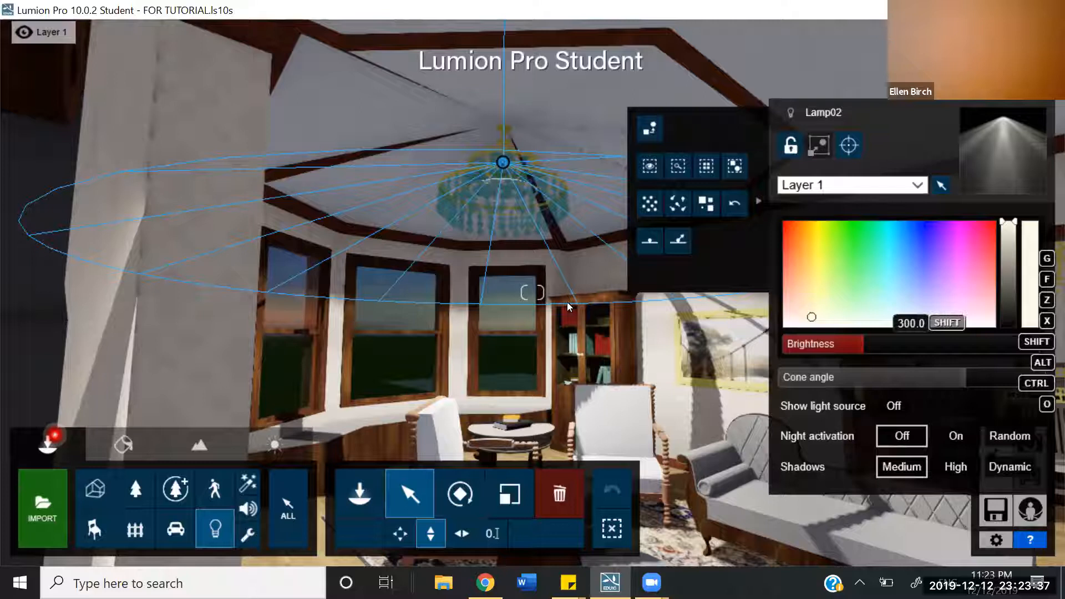
left_click(852, 343)
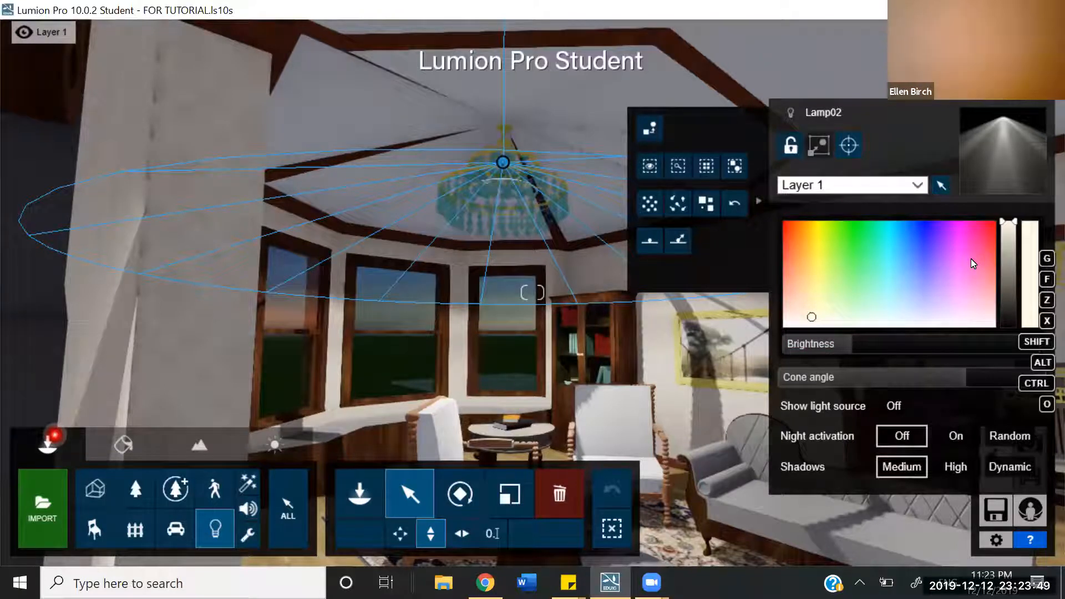
Change the chandelier spotlight's colour to a warm yellow-orange
left_click(804, 250)
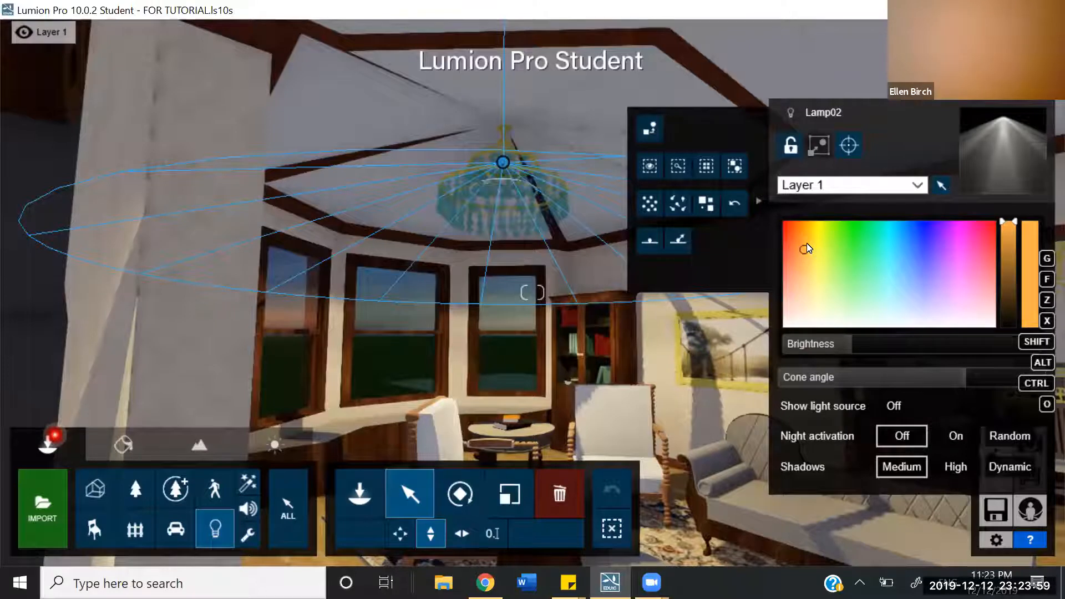
left_click(811, 248)
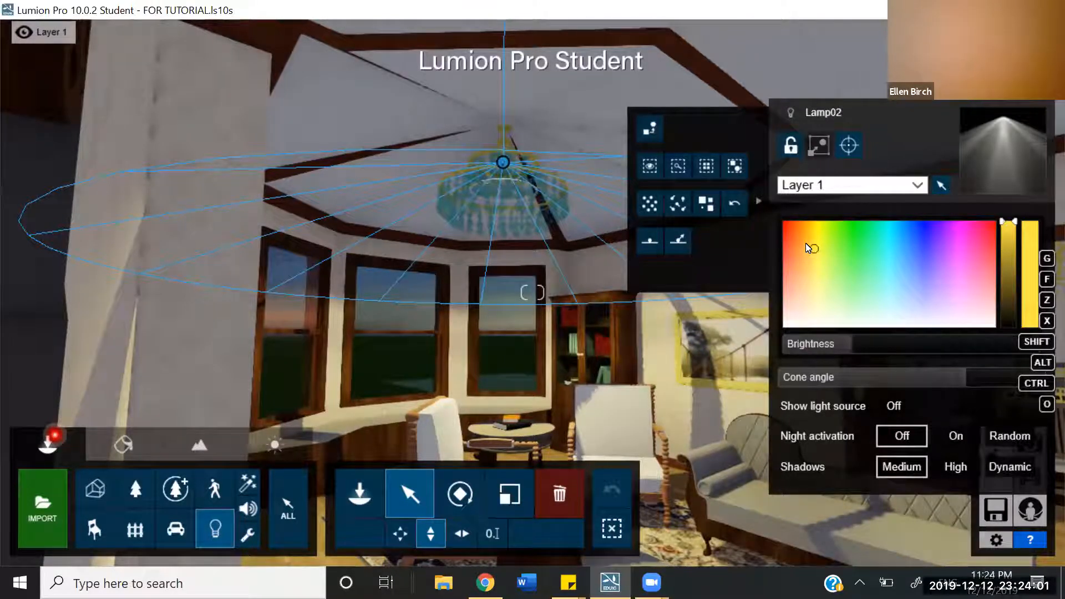
left_click(805, 242)
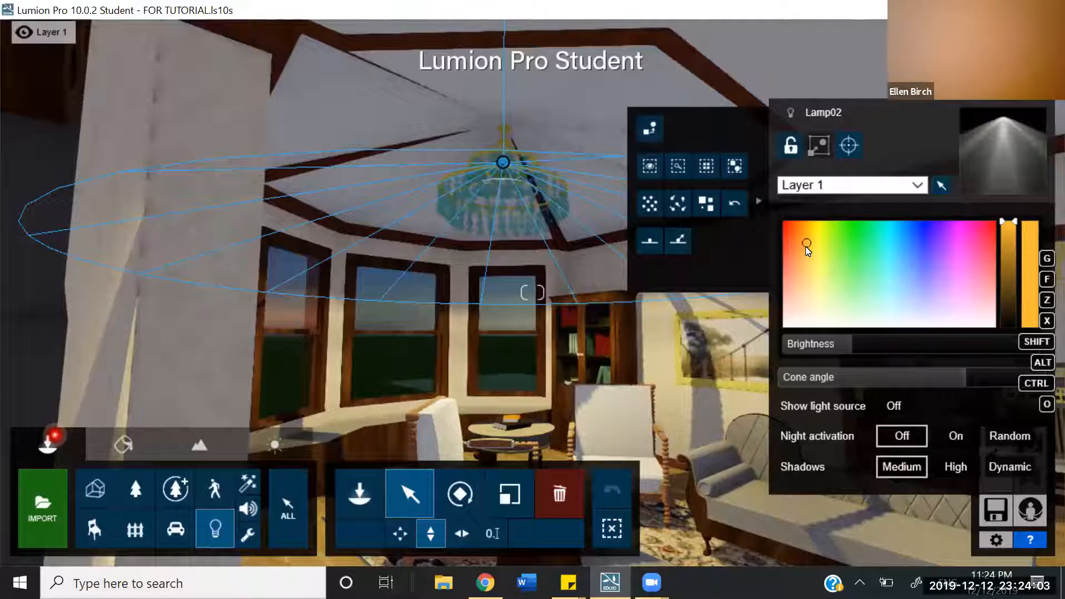
Reduce the chandelier spotlight's cone angle to about half of its range and check the light on the seating area
left_click(789, 379)
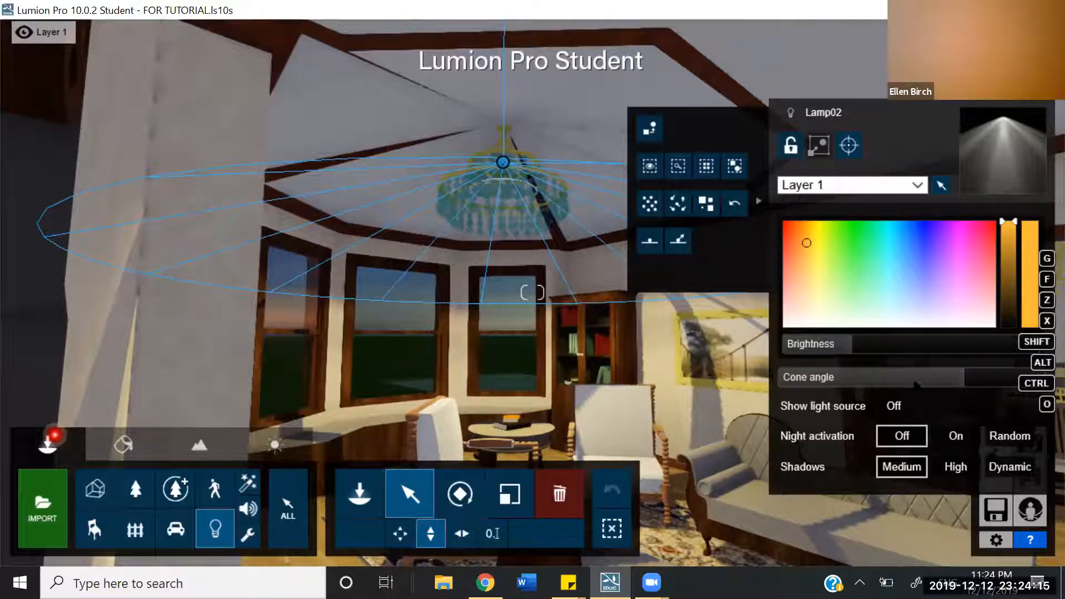
left_click_drag(928, 380, 881, 384)
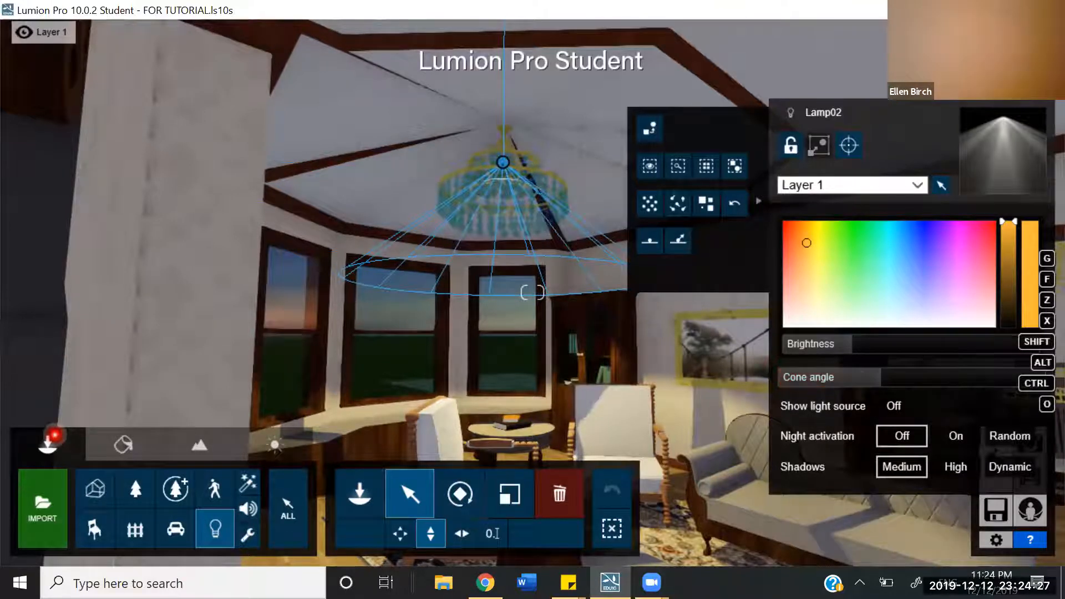
right_click_drag(470, 98, 529, 226)
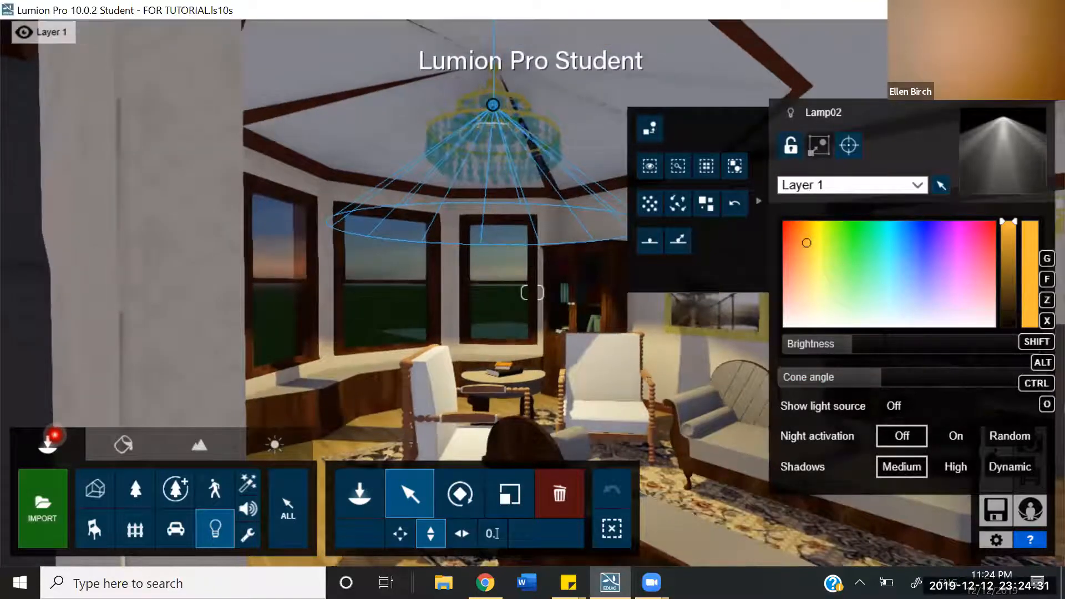
right_click_drag(408, 213, 422, 288)
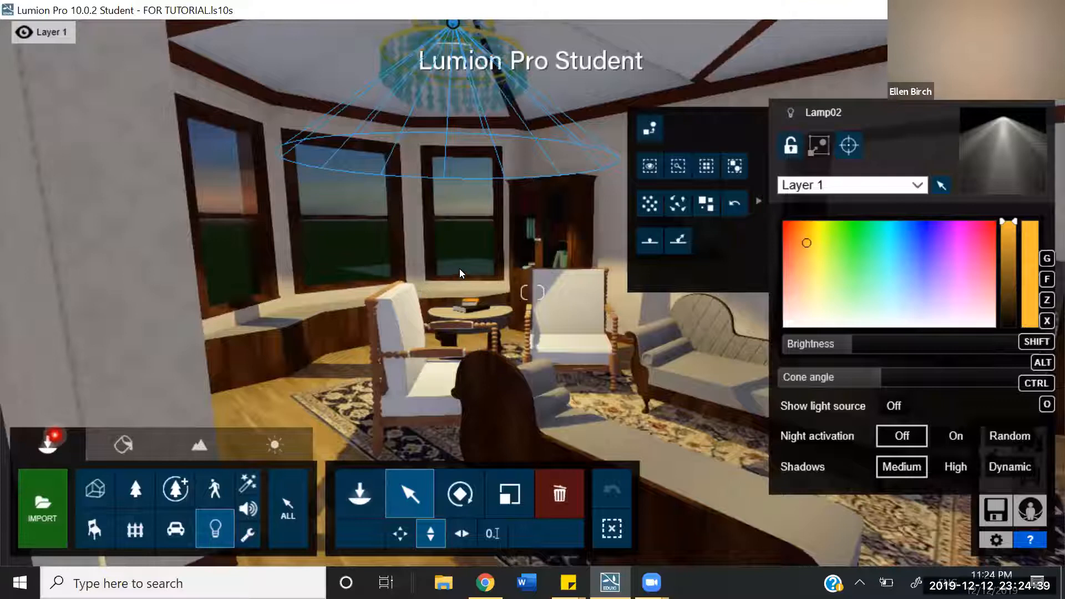
Place a fill light inside the chandelier in the TV room, above the sofa facing the television
right_click_drag(433, 280, 598, 292)
right_click_drag(533, 292, 615, 308)
right_click_drag(474, 272, 521, 275)
key("a")
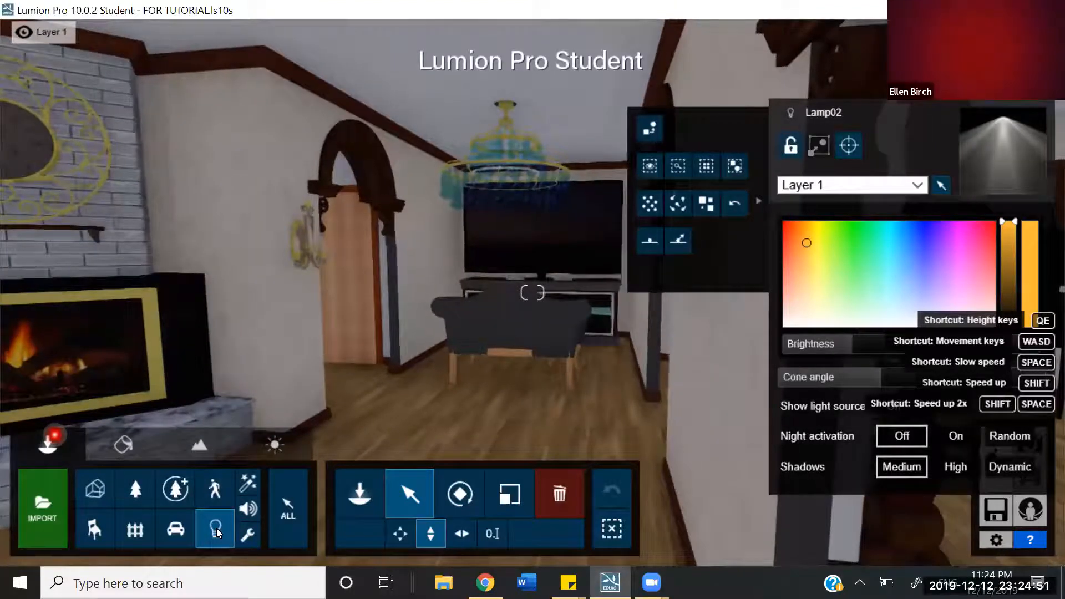
left_click(214, 529)
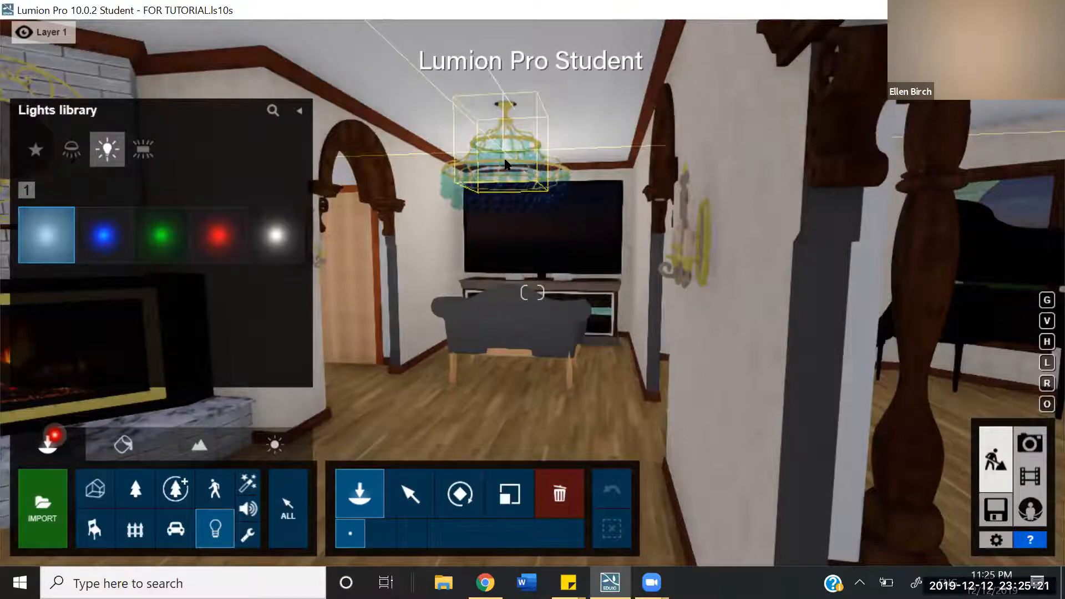
left_click(505, 160)
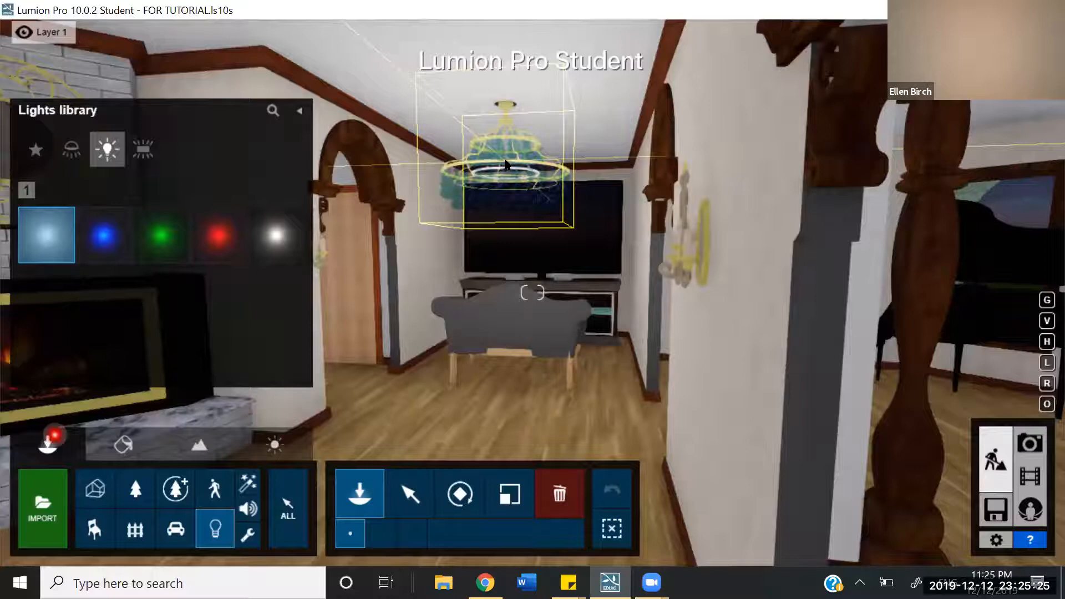
left_click(505, 164)
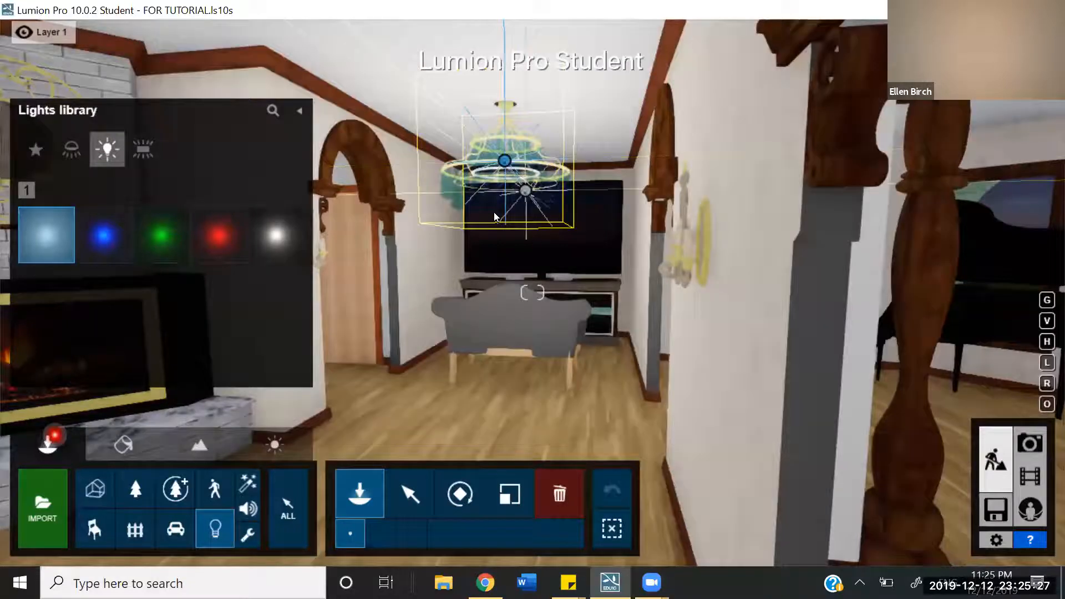
left_click(493, 212)
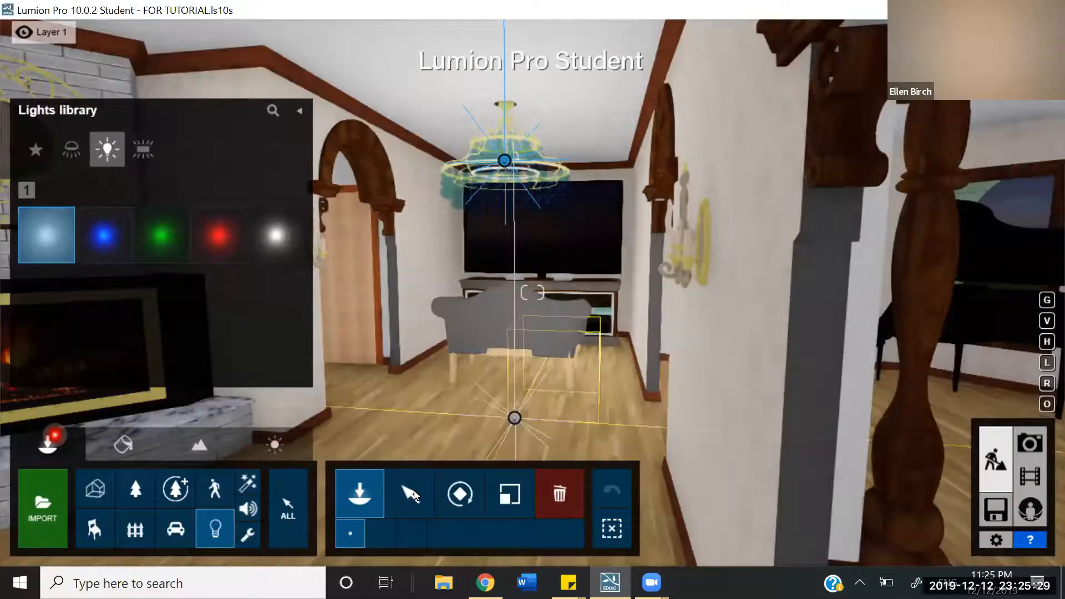
Select the TV room chandelier's fill light and change its colour to a warm yellow-orange
left_click(411, 493)
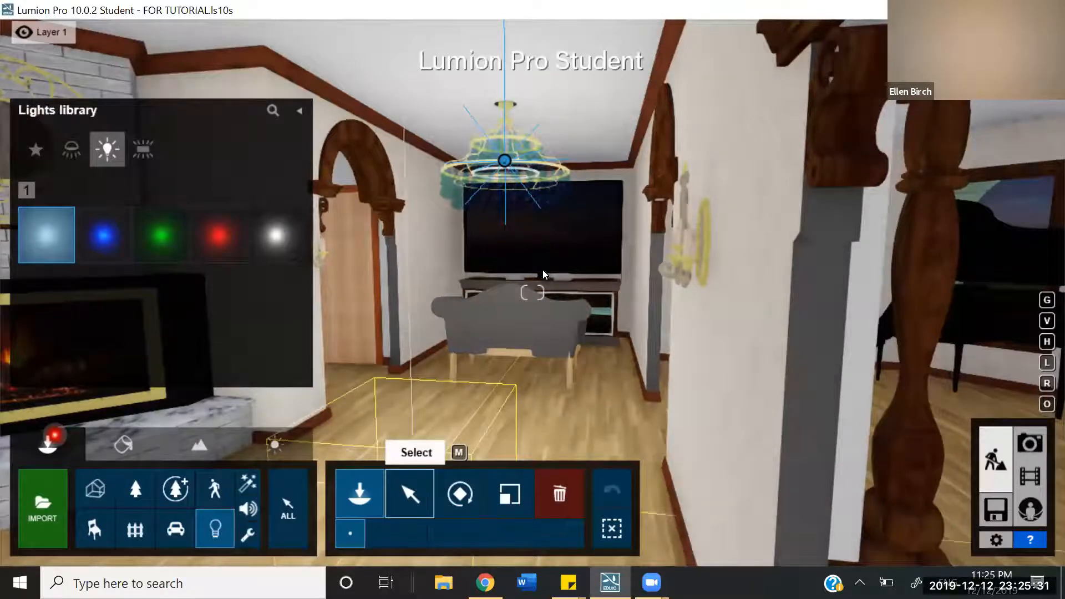
left_click(504, 161)
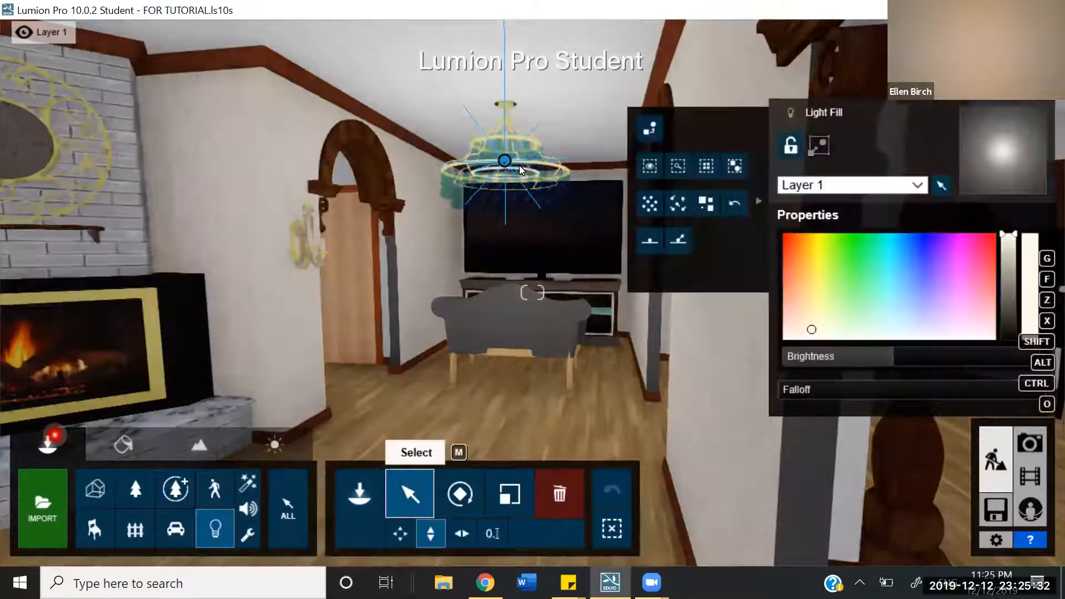
left_click(809, 254)
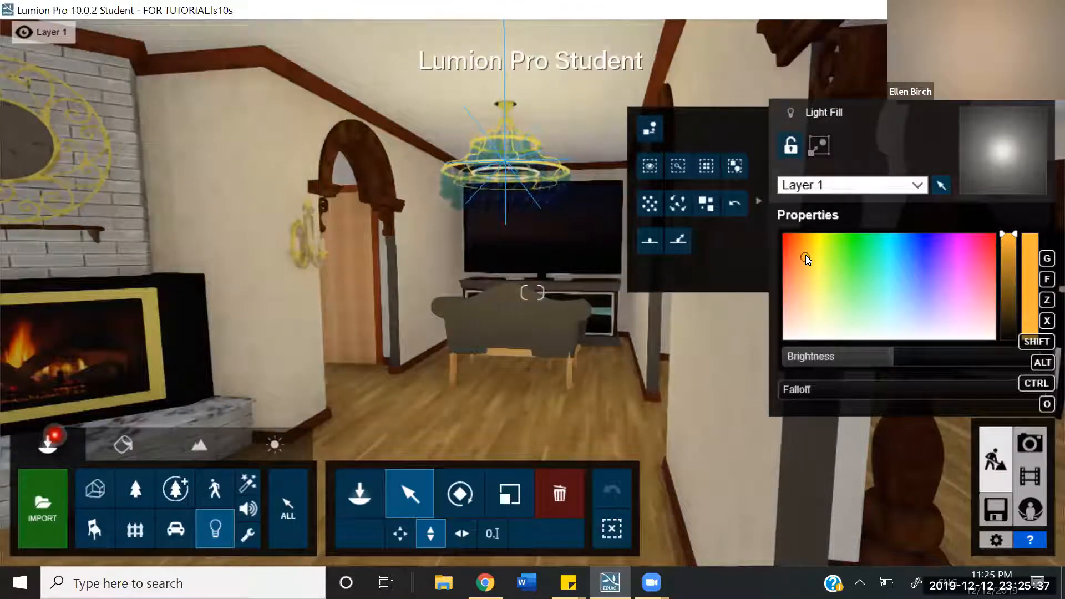
left_click(864, 349)
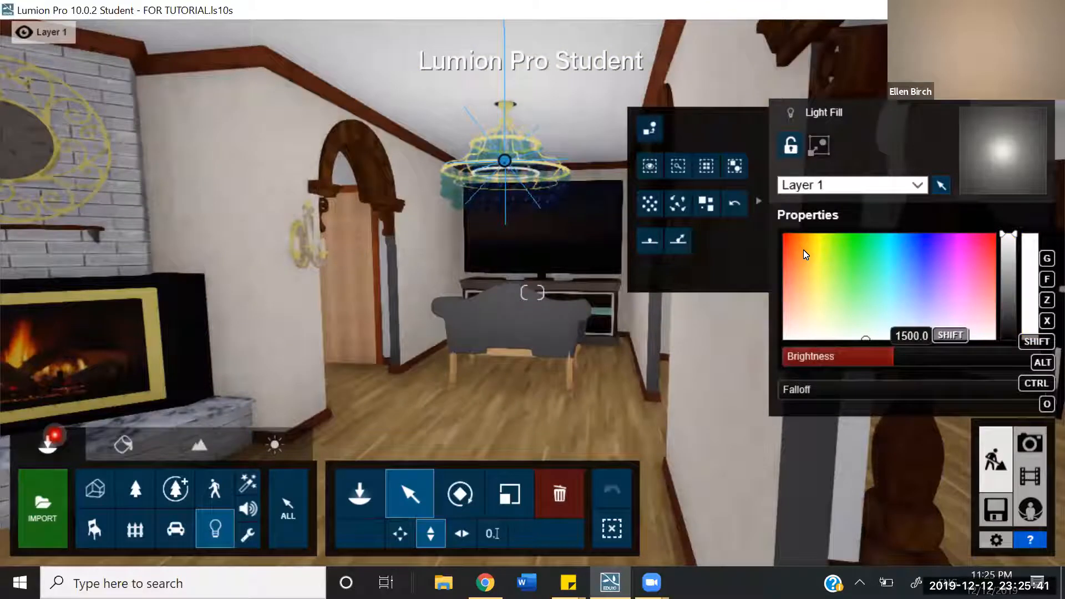
left_click(803, 250)
left_click(875, 353)
left_click(790, 306)
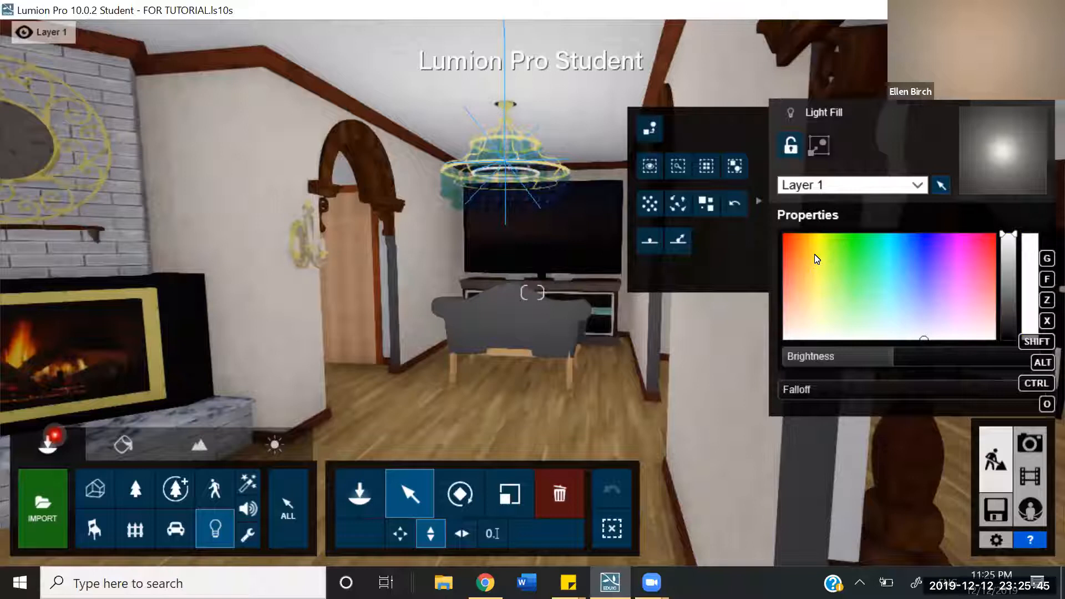
left_click(814, 256)
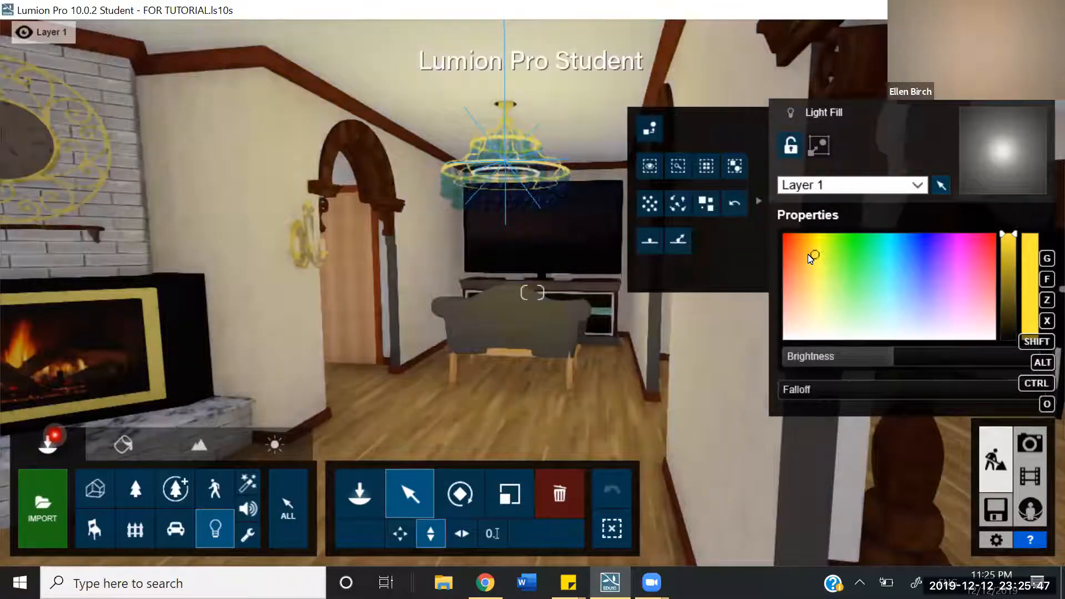
left_click(809, 256)
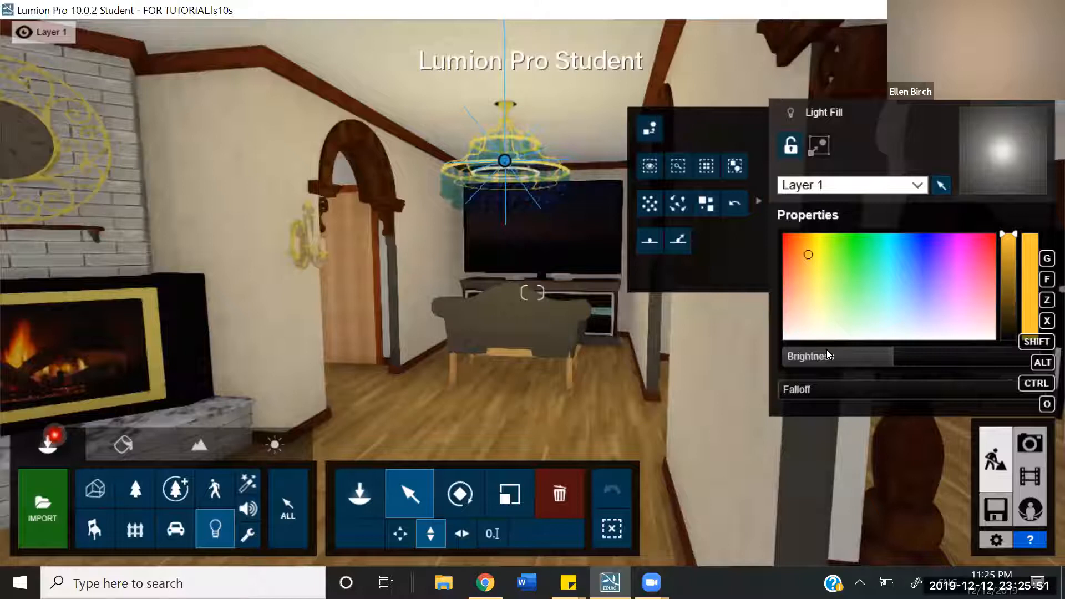
Lower the fill light's brightness slightly and compare its effect with the spotlight in the living room
mouse_move(857, 354)
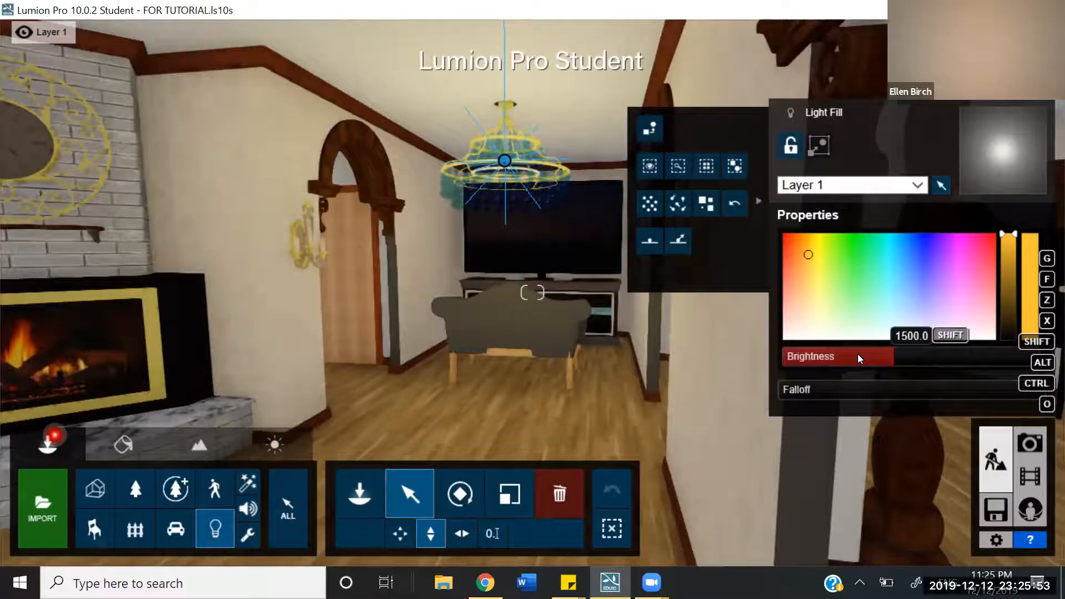
left_click_drag(898, 342, 869, 355)
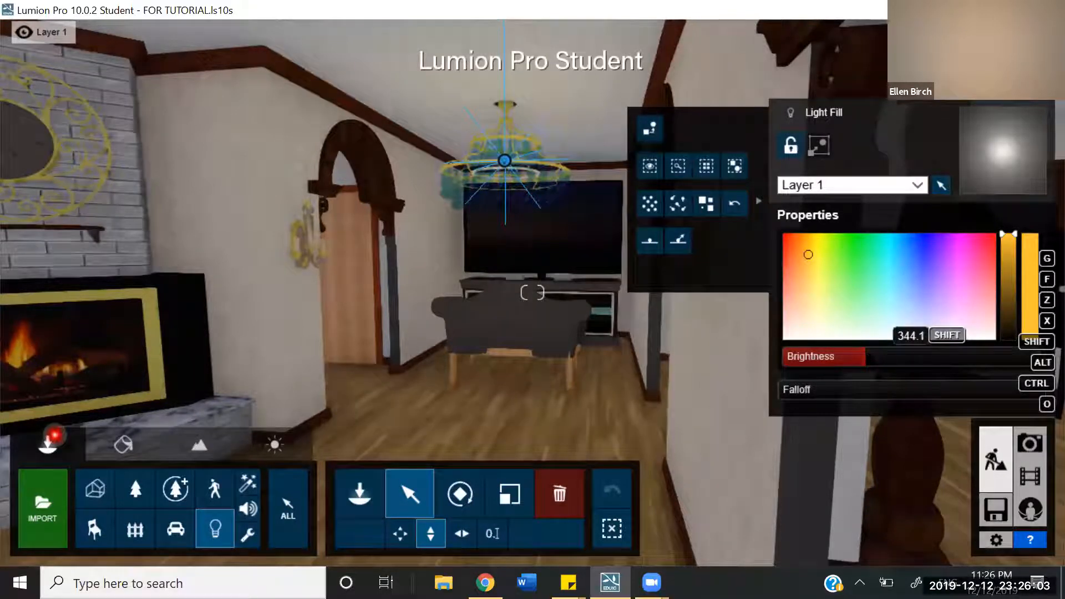
left_click_drag(881, 355, 877, 357)
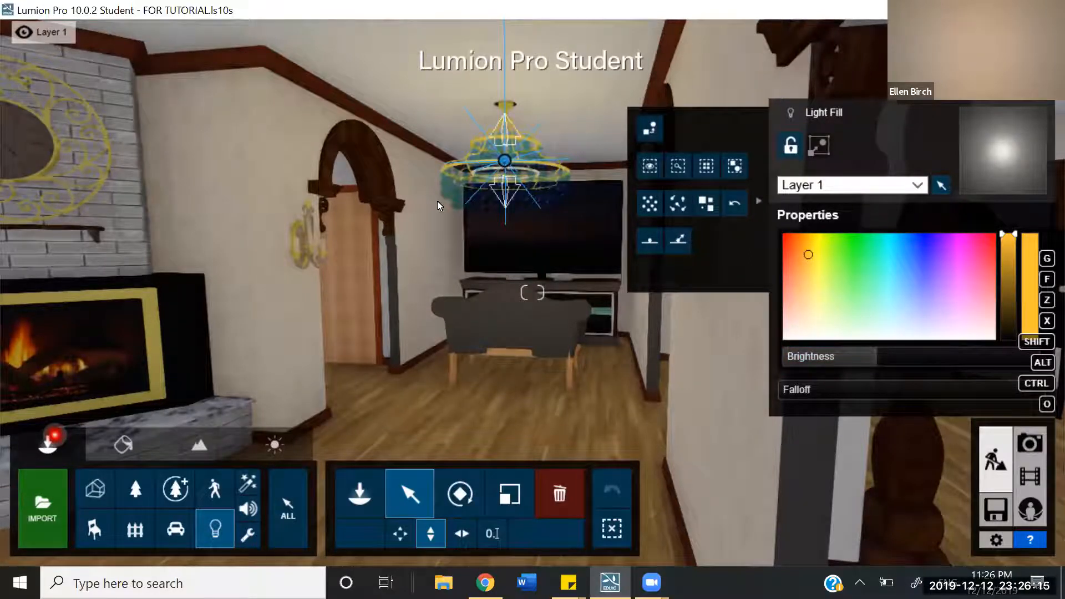
key("w")
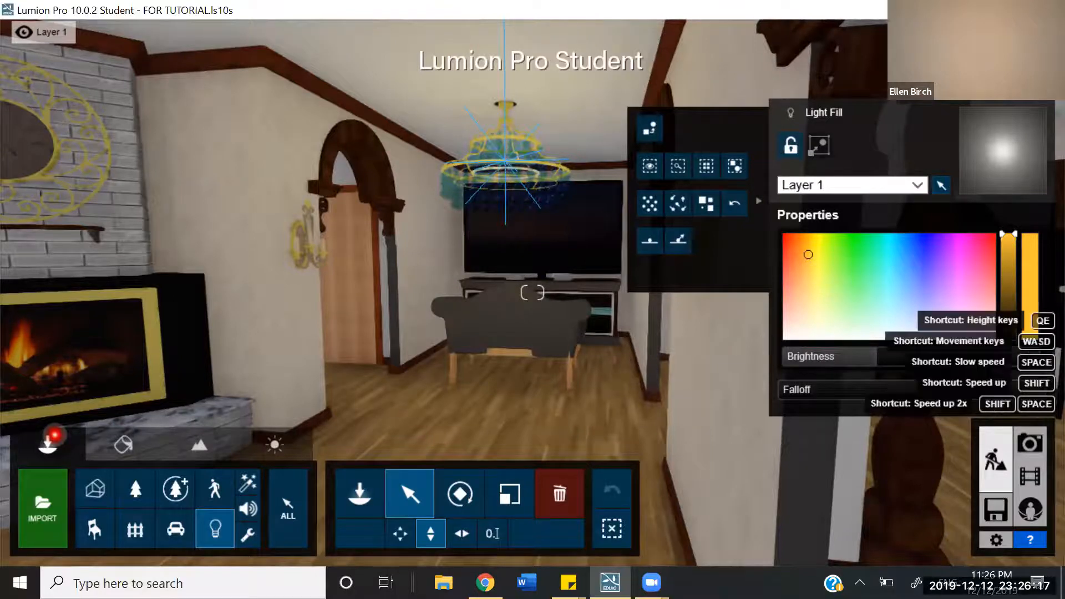
right_click_drag(532, 293, 546, 256)
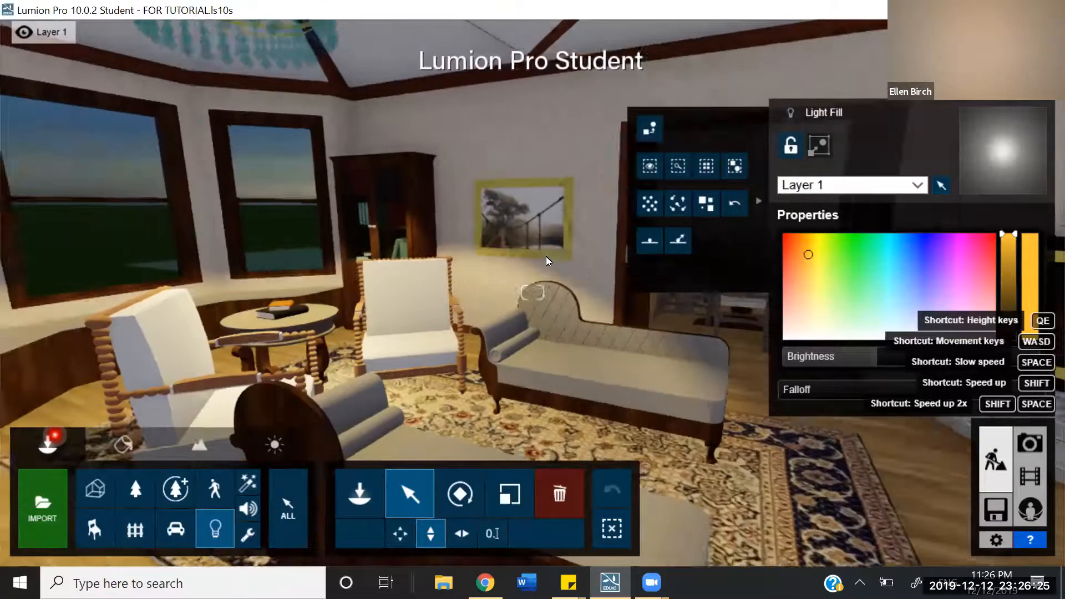
right_click_drag(466, 261, 442, 262)
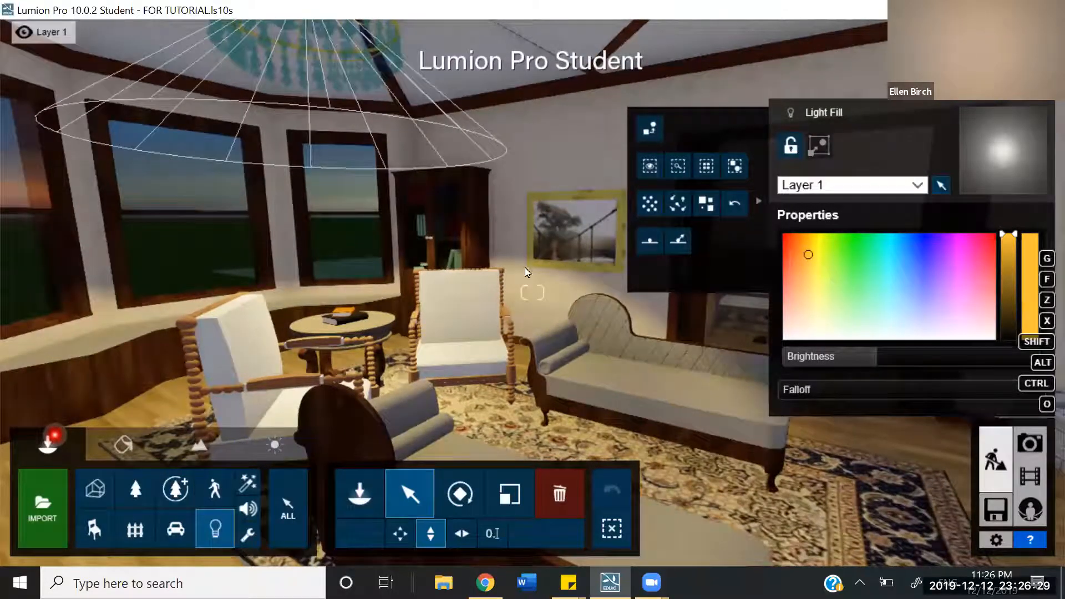
right_click_drag(533, 292, 565, 313)
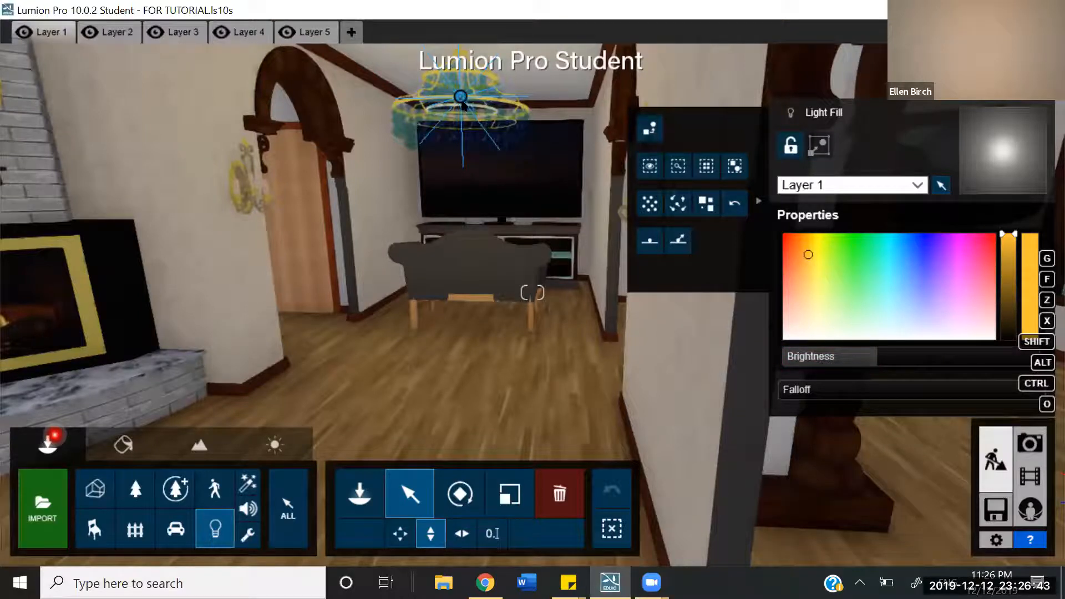
left_click(462, 98)
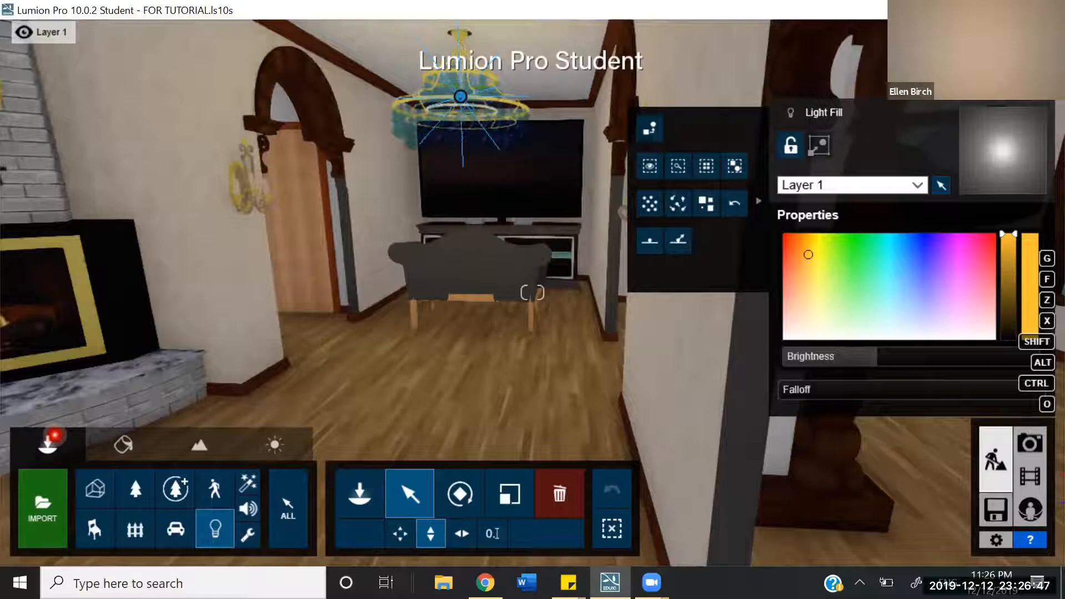
Try to place a square area light on the floor and ceiling in front of the entrance hall's French doors
key("w")
right_click_drag(499, 194, 660, 180)
right_click_drag(533, 293, 666, 292)
mouse_move(533, 293)
right_mouse_down()
mouse_move(488, 292)
mouse_move(560, 293)
mouse_move(546, 293)
right_mouse_up()
right_click_drag(355, 480, 254, 481)
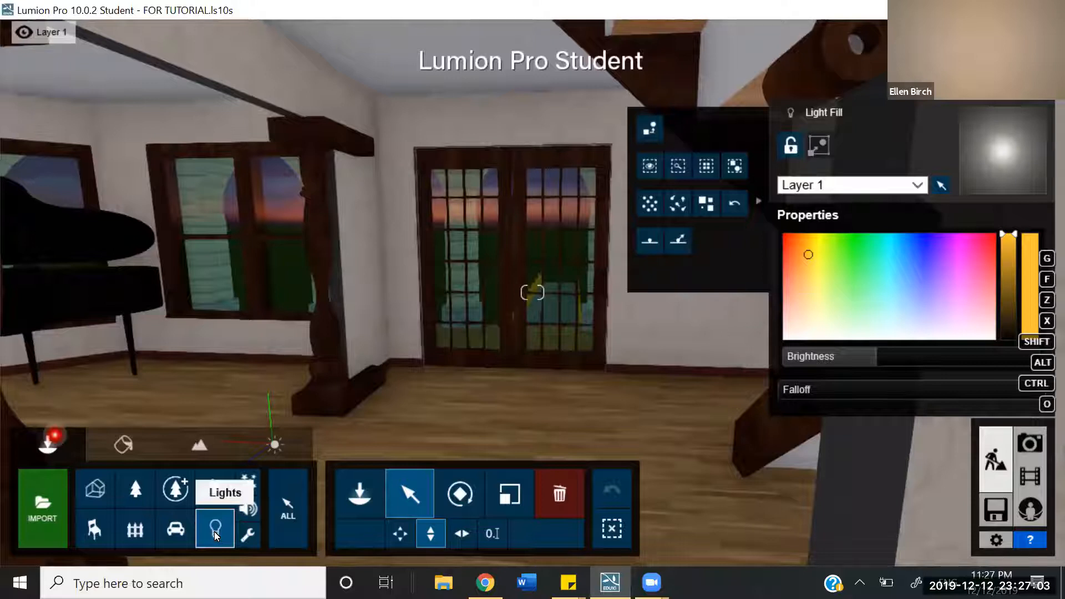
left_click(214, 531)
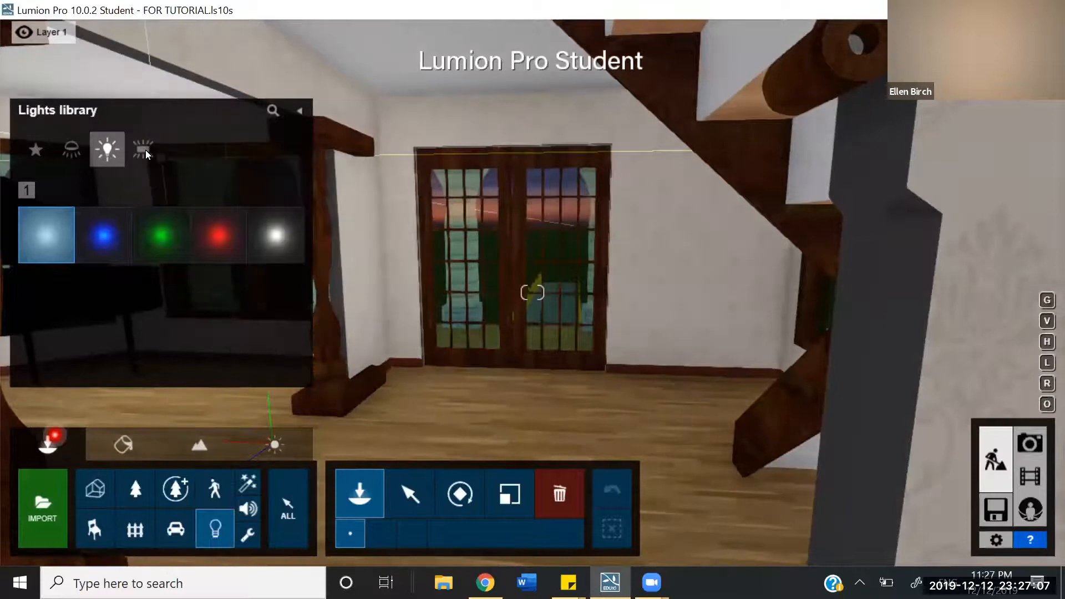
left_click(146, 149)
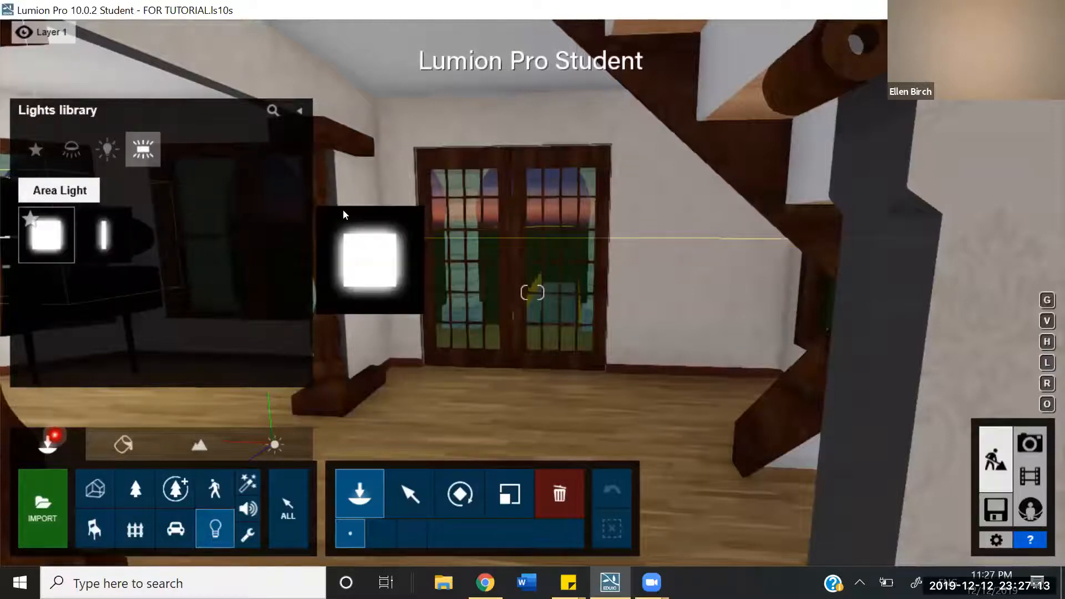
left_click(60, 240)
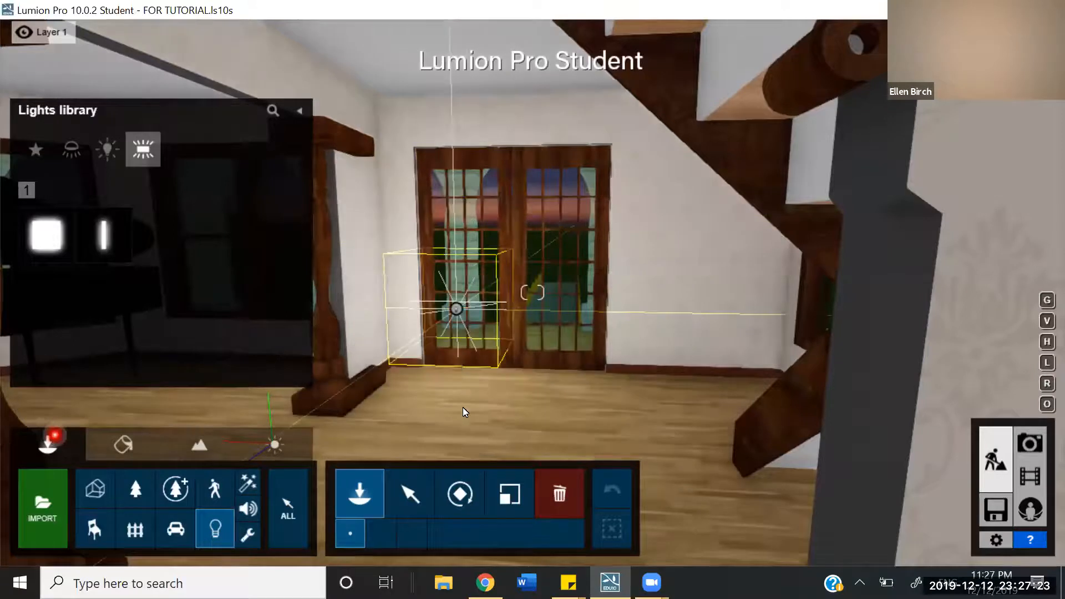
left_click(461, 423)
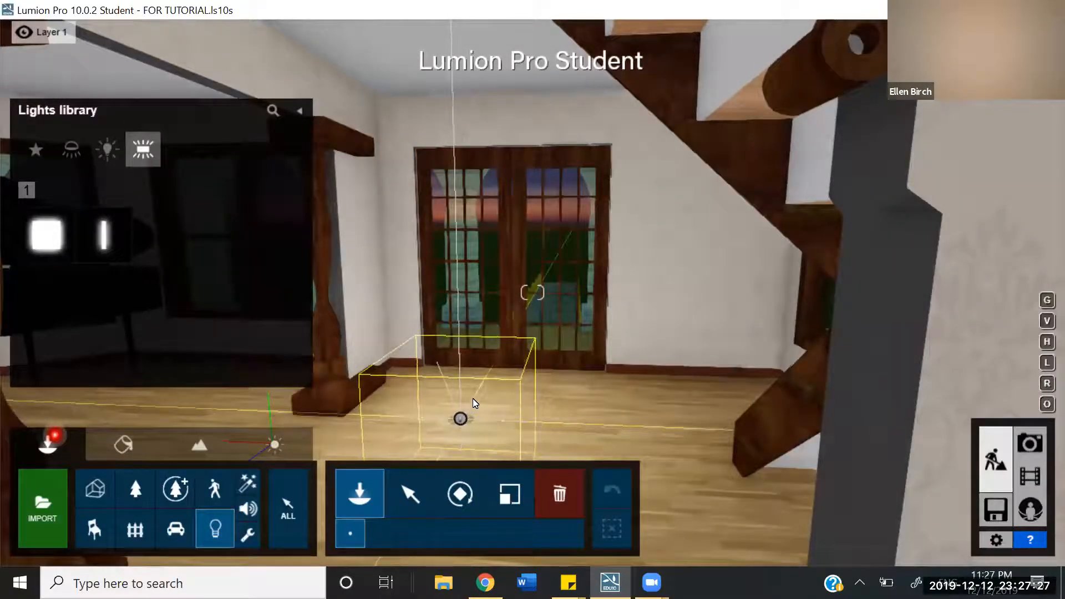
left_click(472, 401)
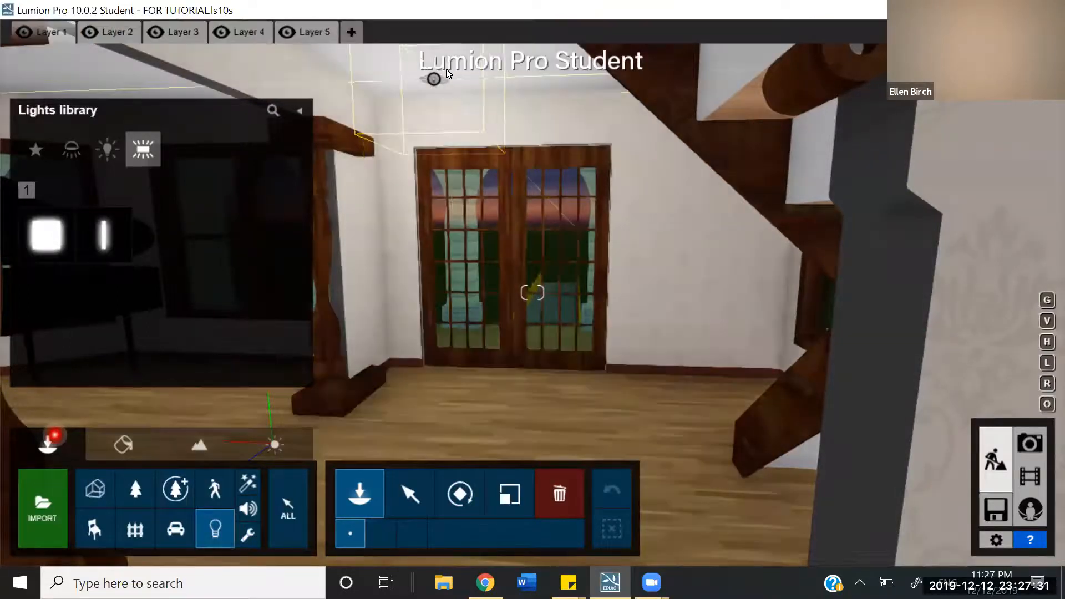
left_click(494, 74)
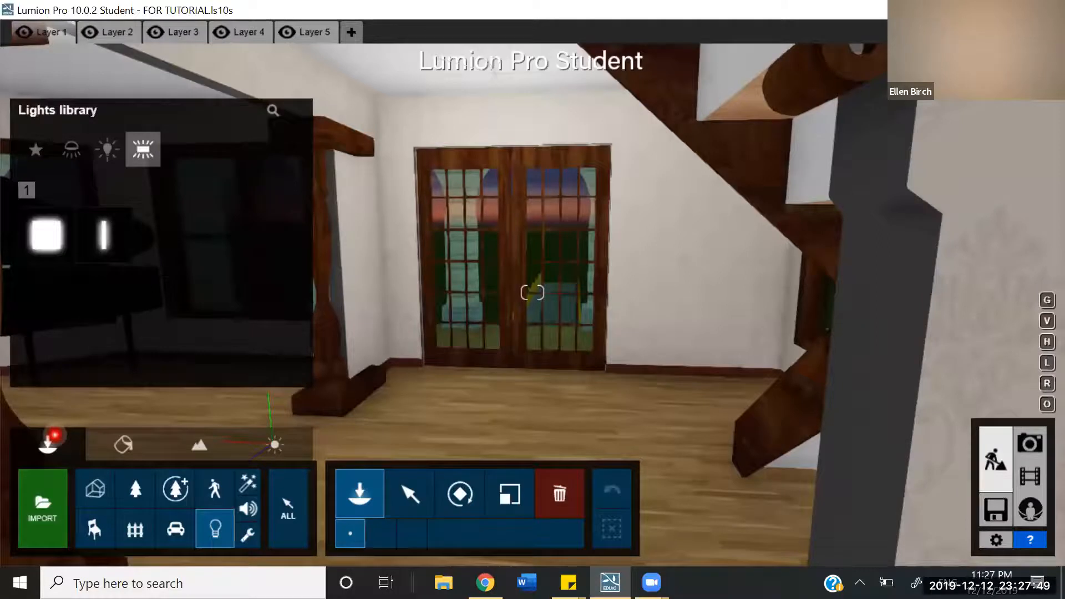
Examine the lighting in the TV room and the ceiling and French doors of the entrance hall
right_click_drag(205, 178, 0, 173)
right_click_drag(528, 150, 505, 156)
left_click(490, 140)
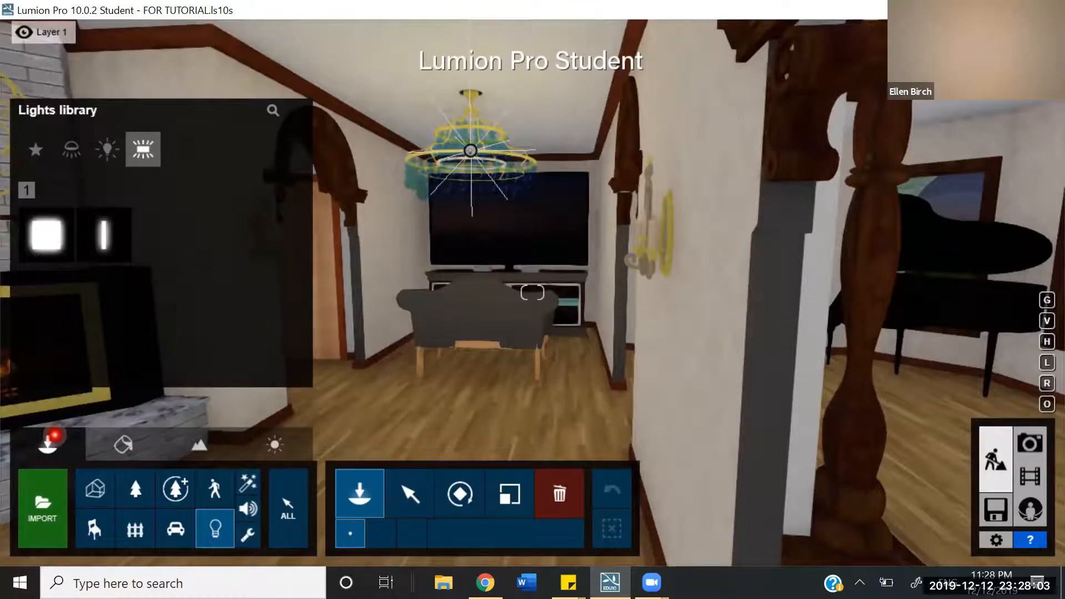
mouse_move(471, 150)
right_mouse_down()
mouse_move(557, 171)
mouse_move(578, 150)
mouse_move(797, 179)
mouse_move(829, 198)
mouse_move(793, 177)
mouse_move(754, 192)
right_mouse_up()
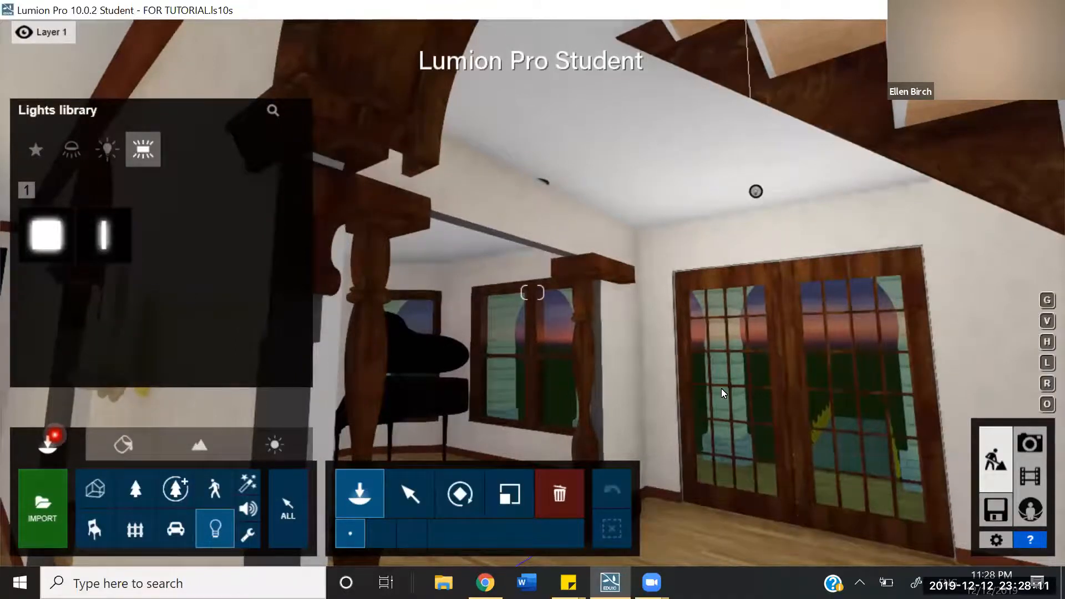
key("s")
mouse_move(533, 292)
right_mouse_down()
mouse_move(652, 271)
mouse_move(627, 355)
mouse_move(549, 444)
mouse_move(632, 485)
mouse_move(666, 483)
mouse_move(655, 430)
mouse_move(735, 354)
mouse_move(667, 375)
mouse_move(678, 352)
mouse_move(586, 310)
right_mouse_up()
key("s")
key("w")
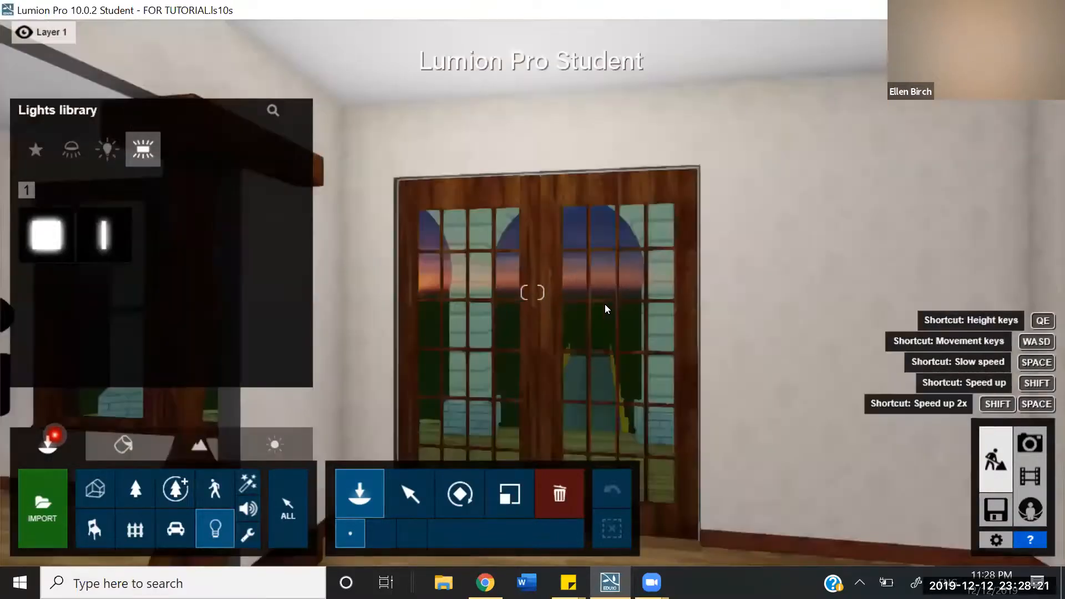
Set the real sky for the house's front exterior to a starry Milky Way sky from the Night category
key("w")
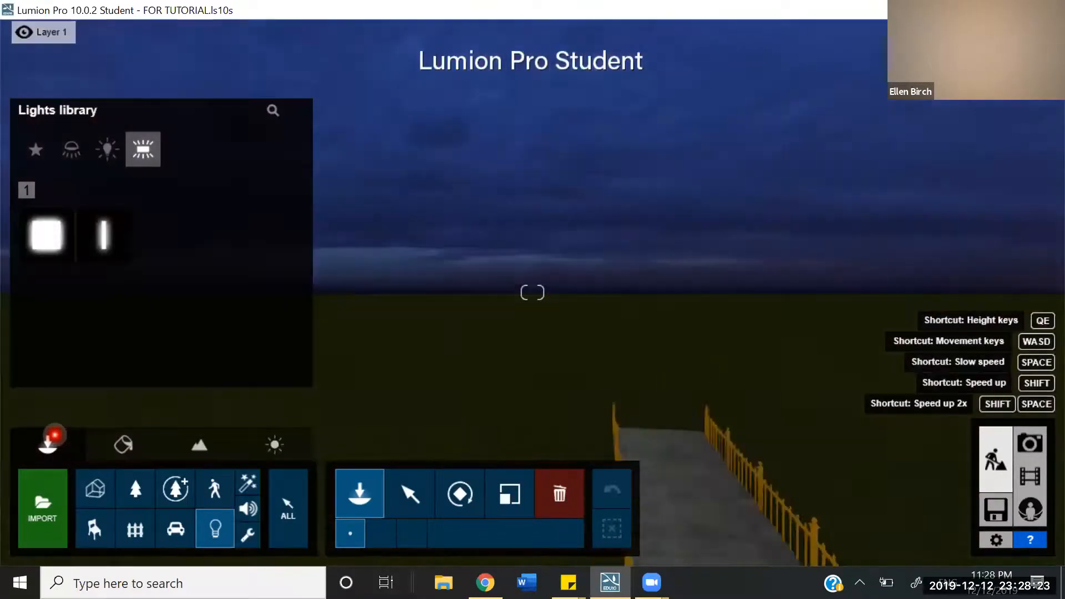
right_click_drag(585, 310, 776, 361)
right_click_drag(627, 303, 741, 319)
key("s")
right_click_drag(443, 345, 626, 368)
key("s")
key("s")
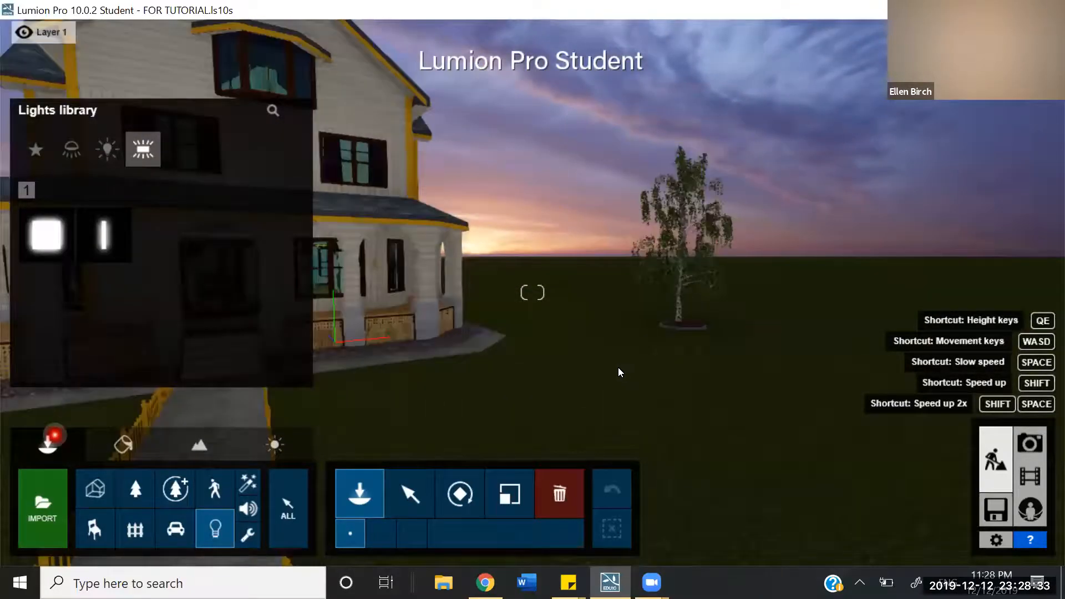
key("s")
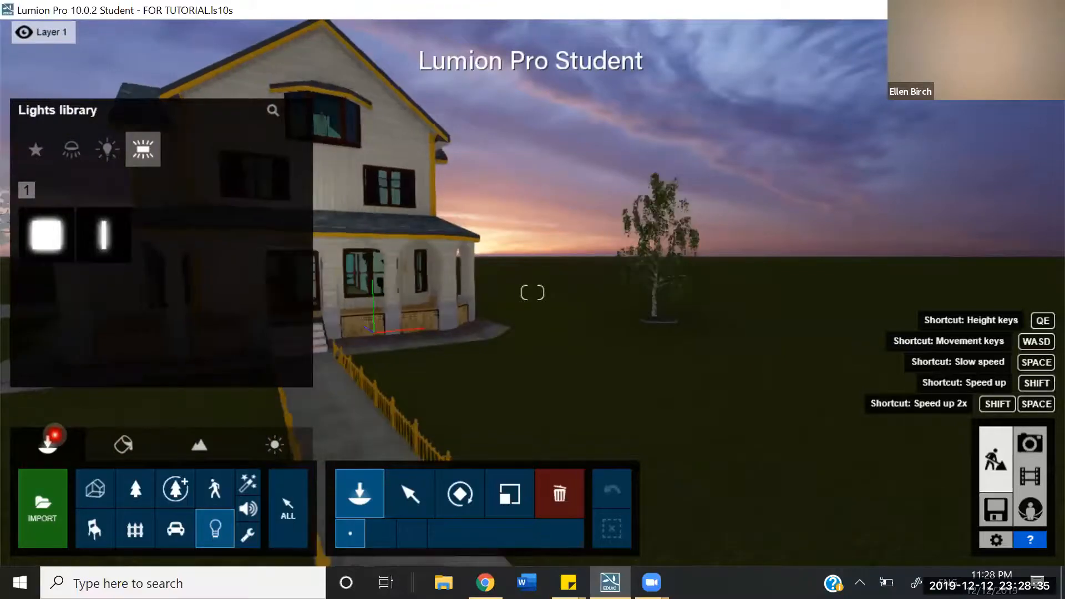
right_click_drag(614, 367, 545, 376)
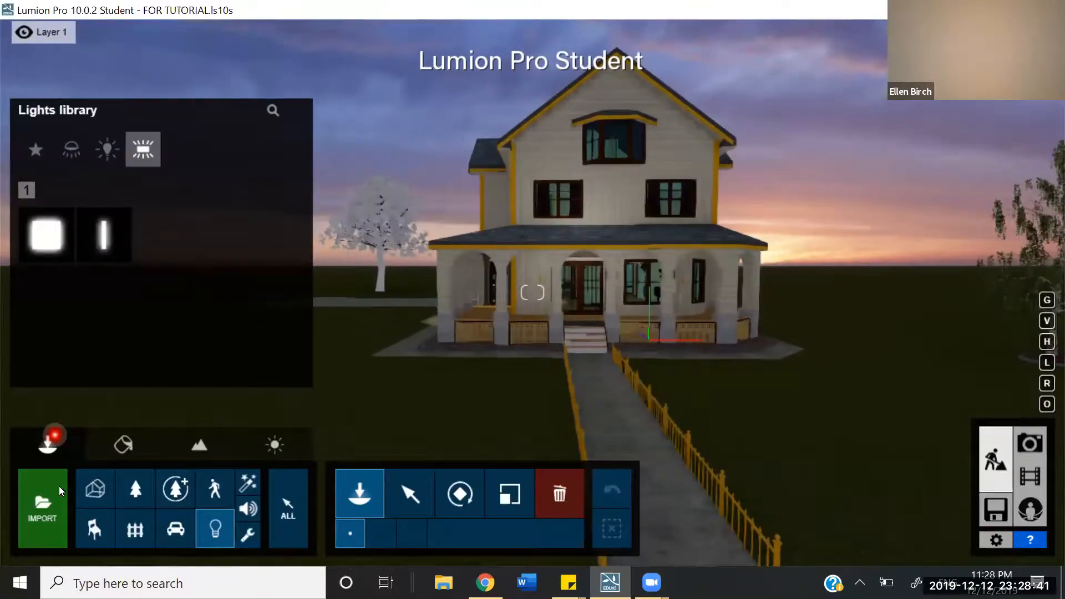
left_click(282, 450)
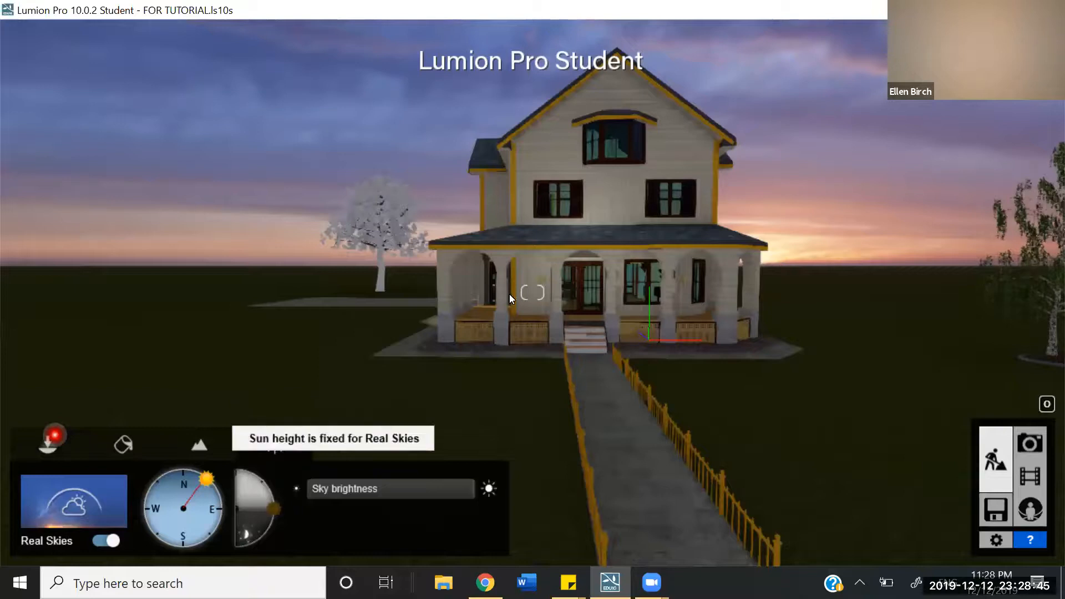
left_click(74, 501)
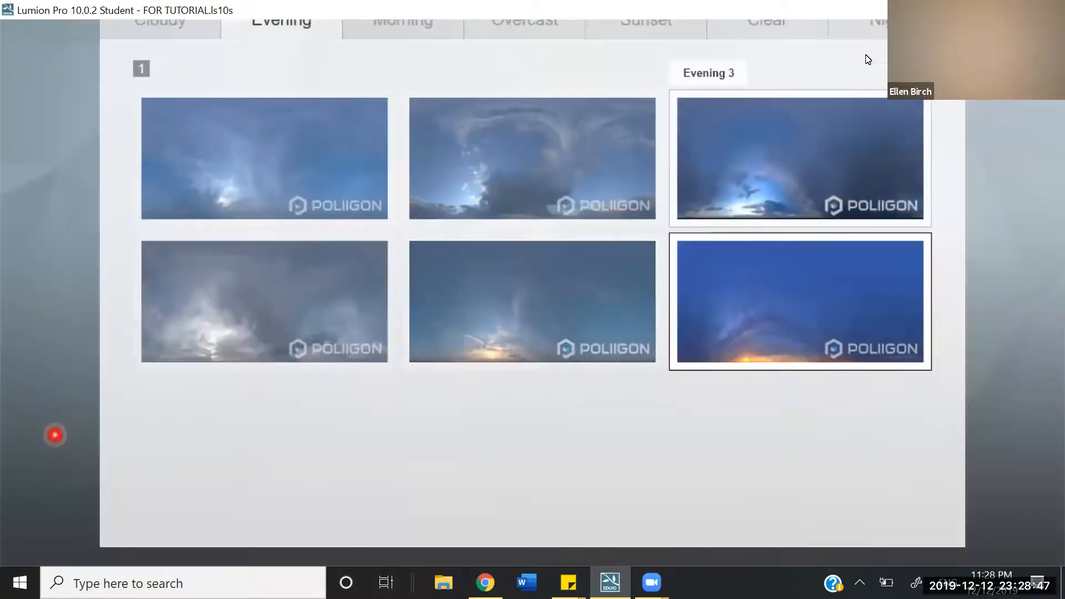
left_click(869, 29)
left_click(506, 328)
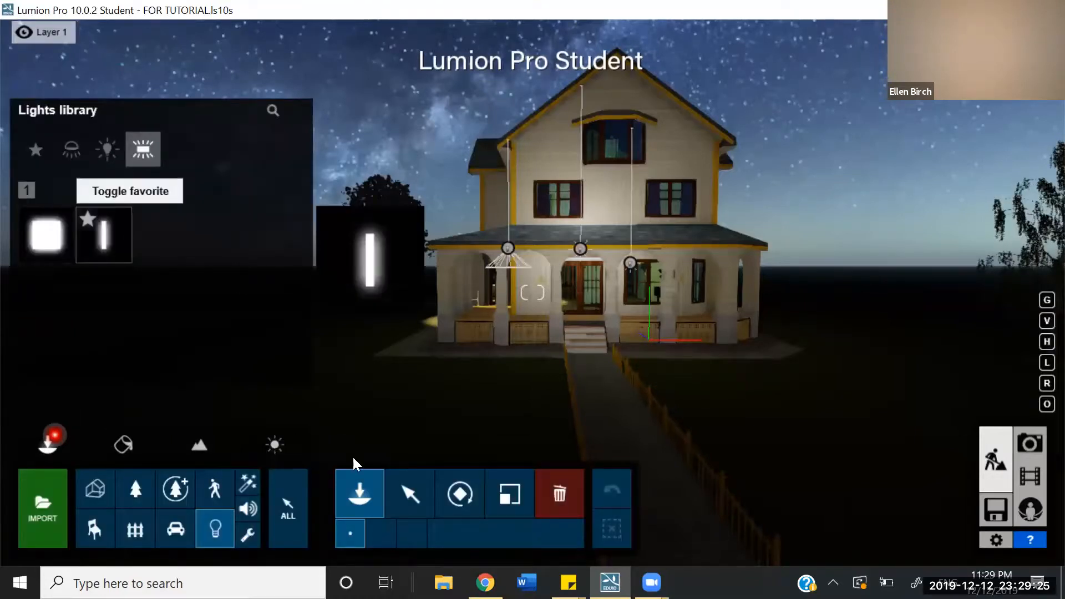
Select the fill light above the front door and collapse the advanced options beside its properties
left_click(406, 495)
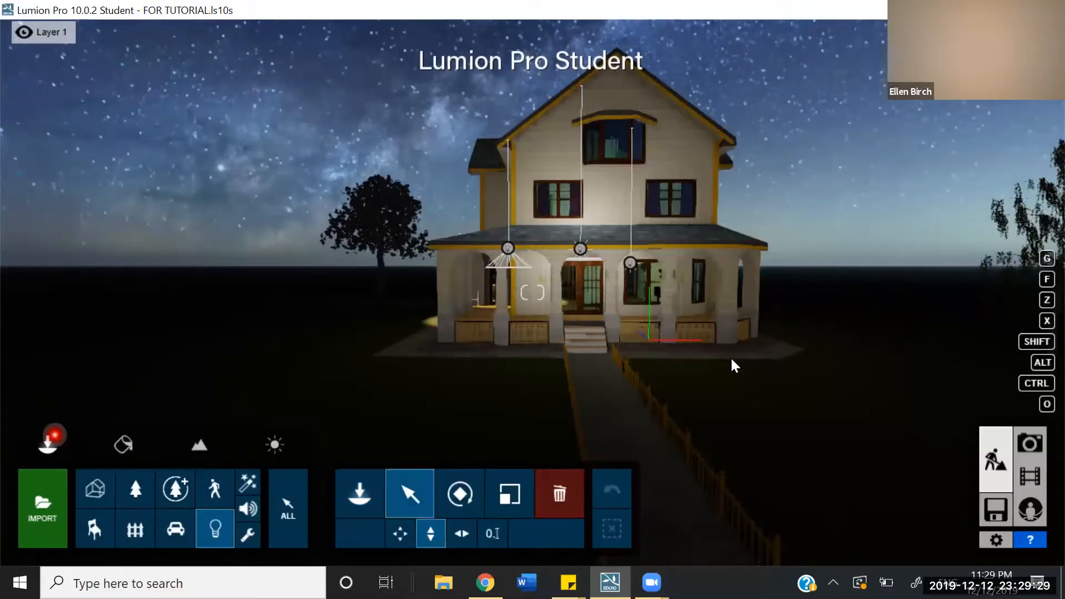
left_click(581, 249)
left_click(581, 249)
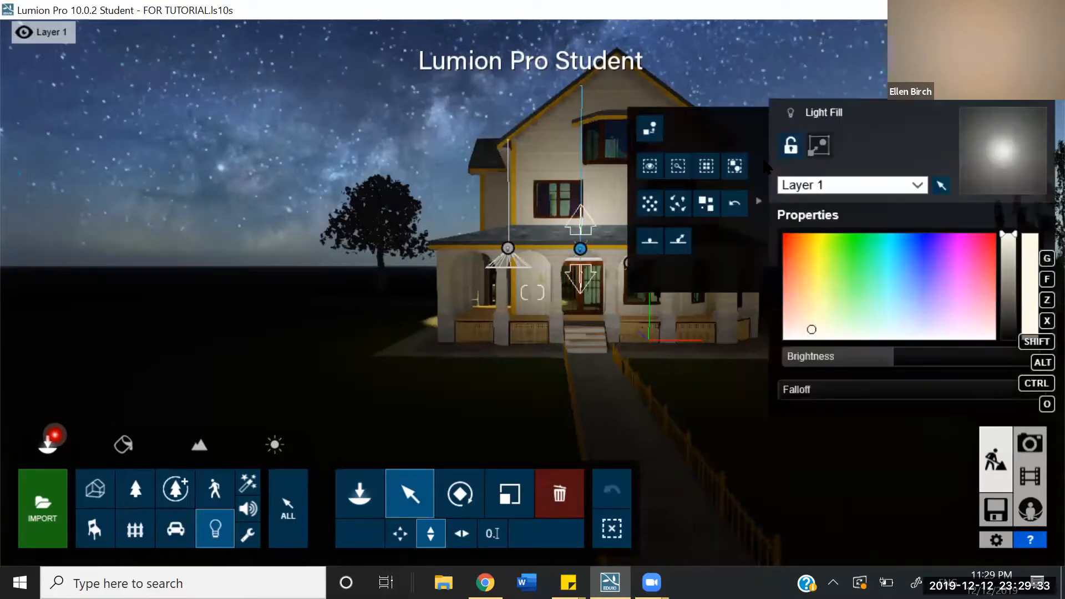
left_click(760, 201)
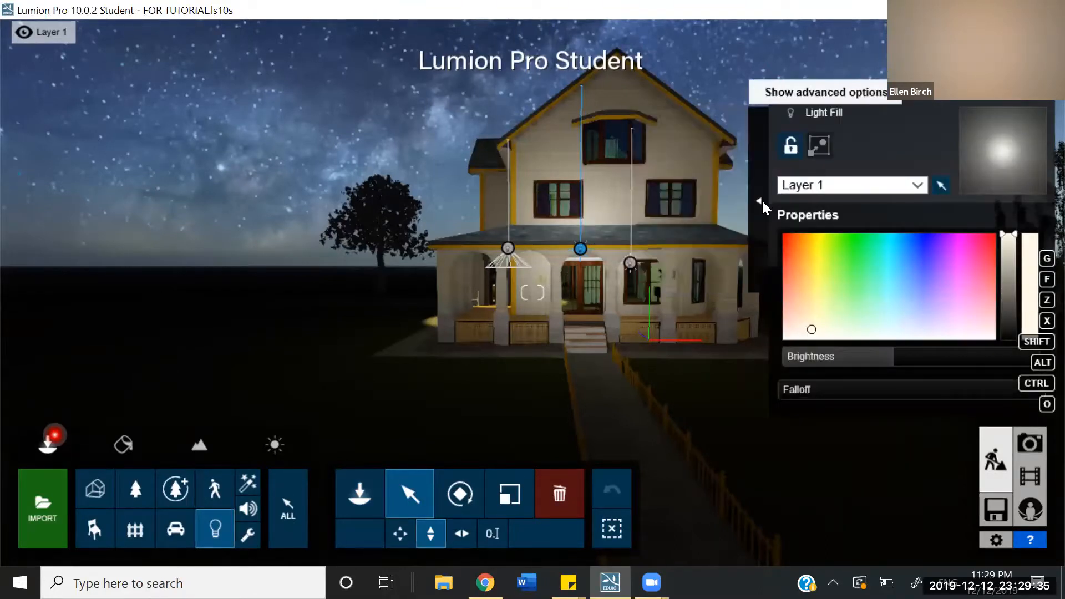
left_click(761, 201)
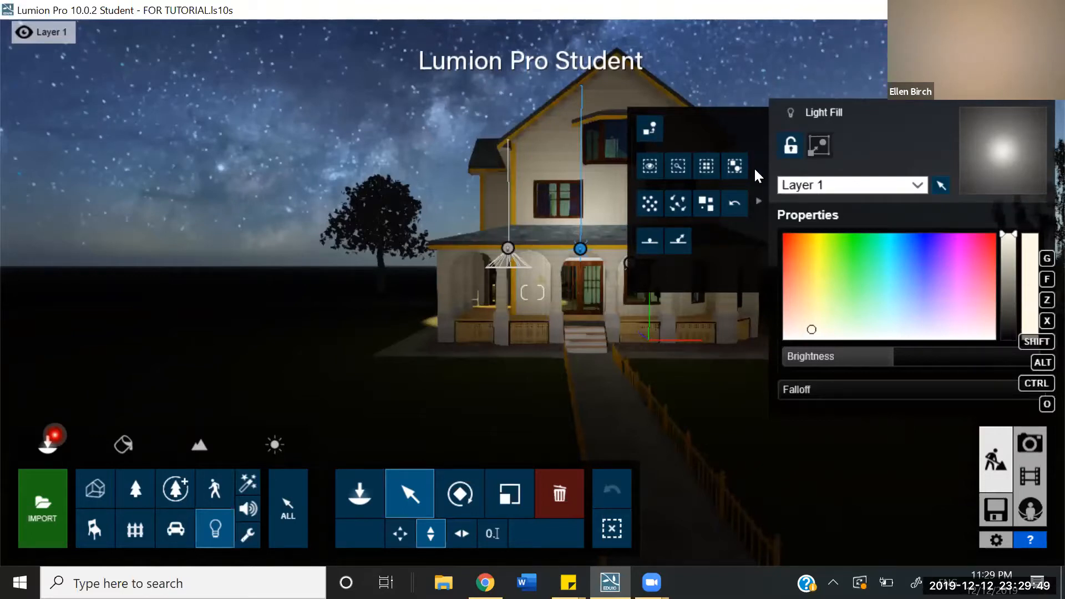
left_click(760, 191)
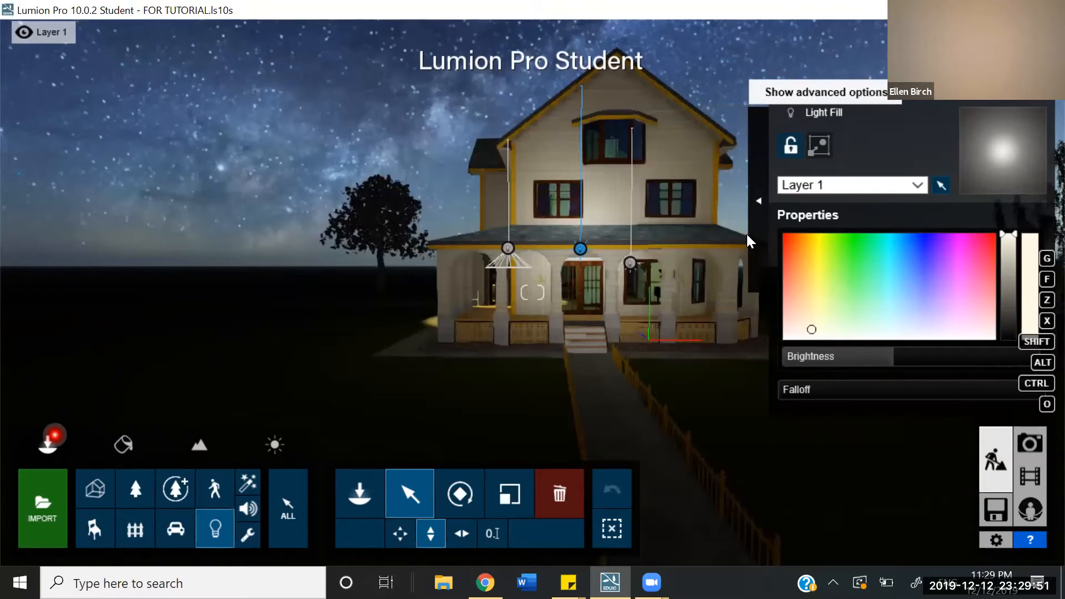